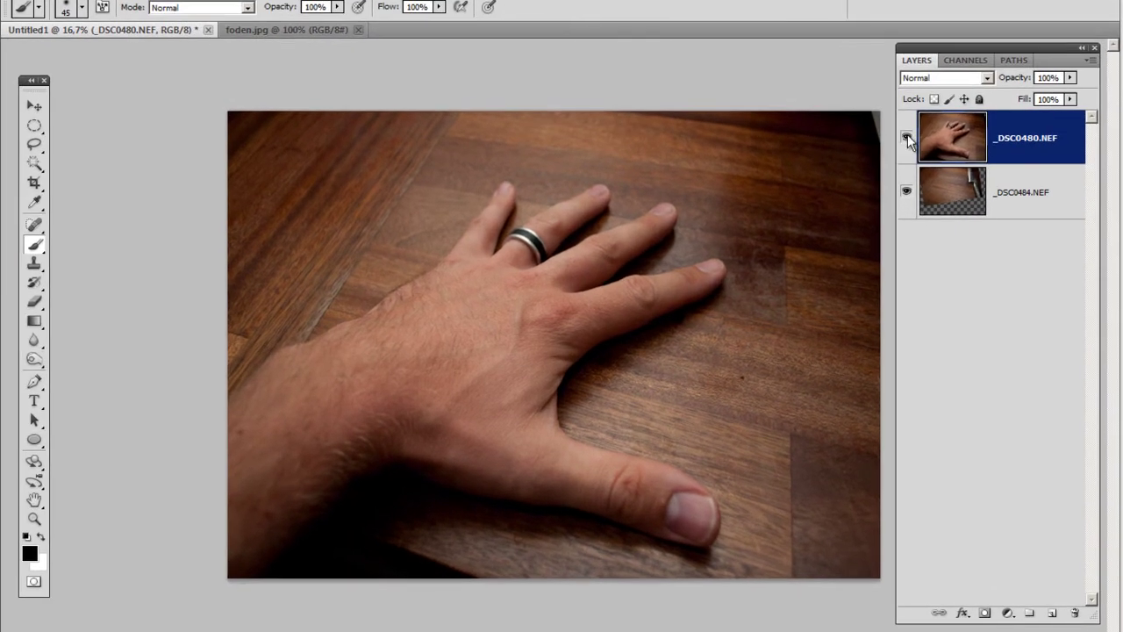
Zoom to 33.3% on the fingers and lasso a selection around the middle finger
left_click(874, 156)
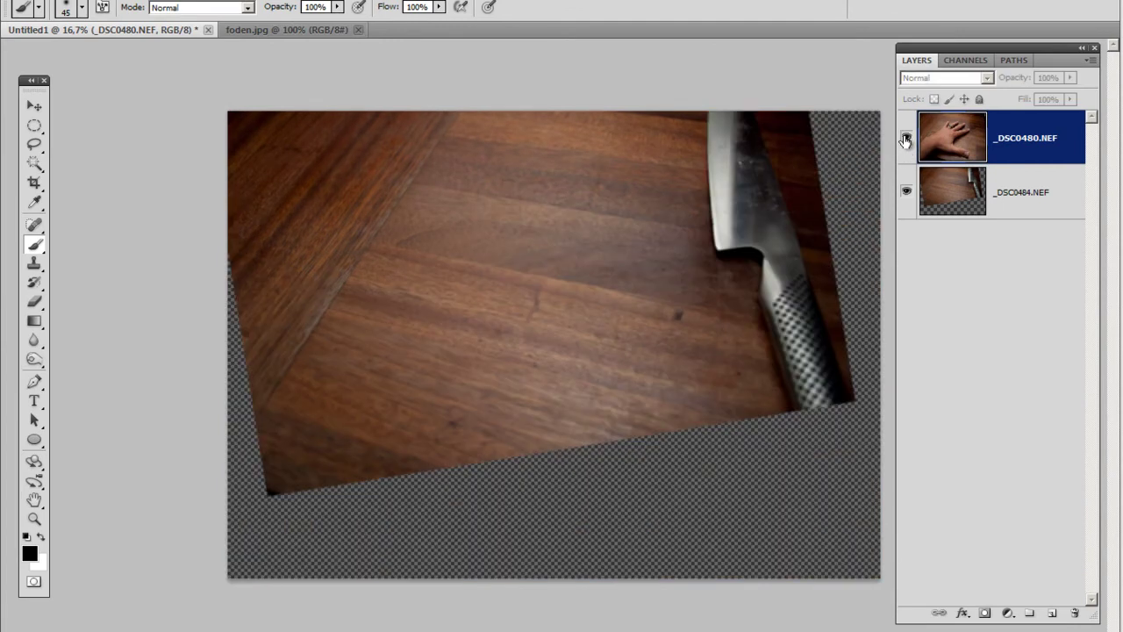
left_click(906, 138)
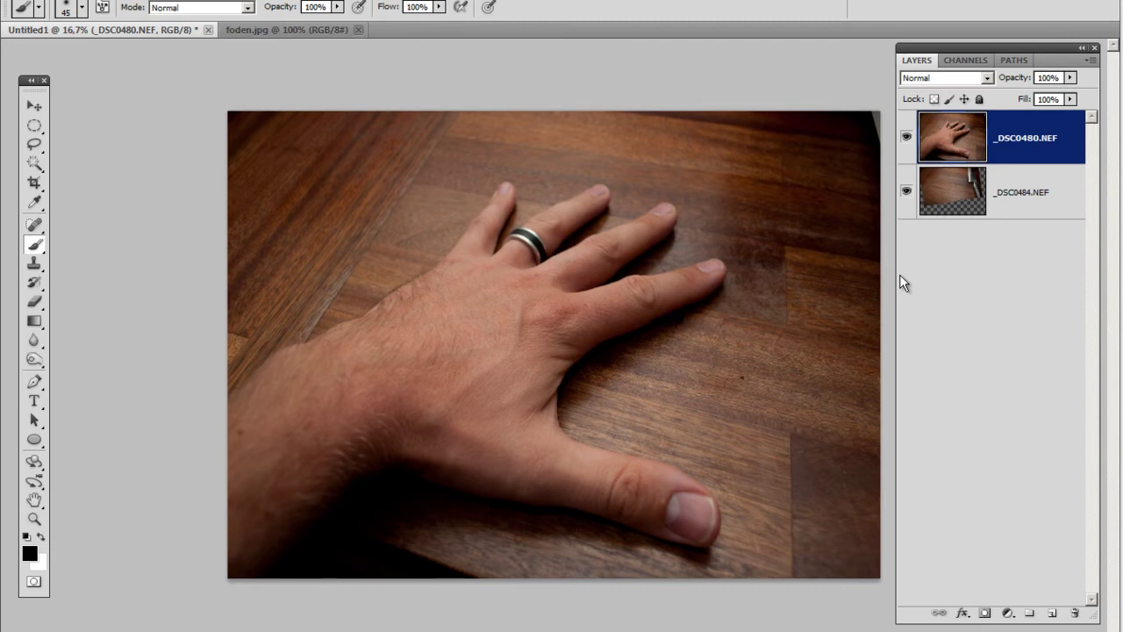
key("ctrl+plus")
key("ctrl+plus")
left_click_drag(682, 363, 520, 530)
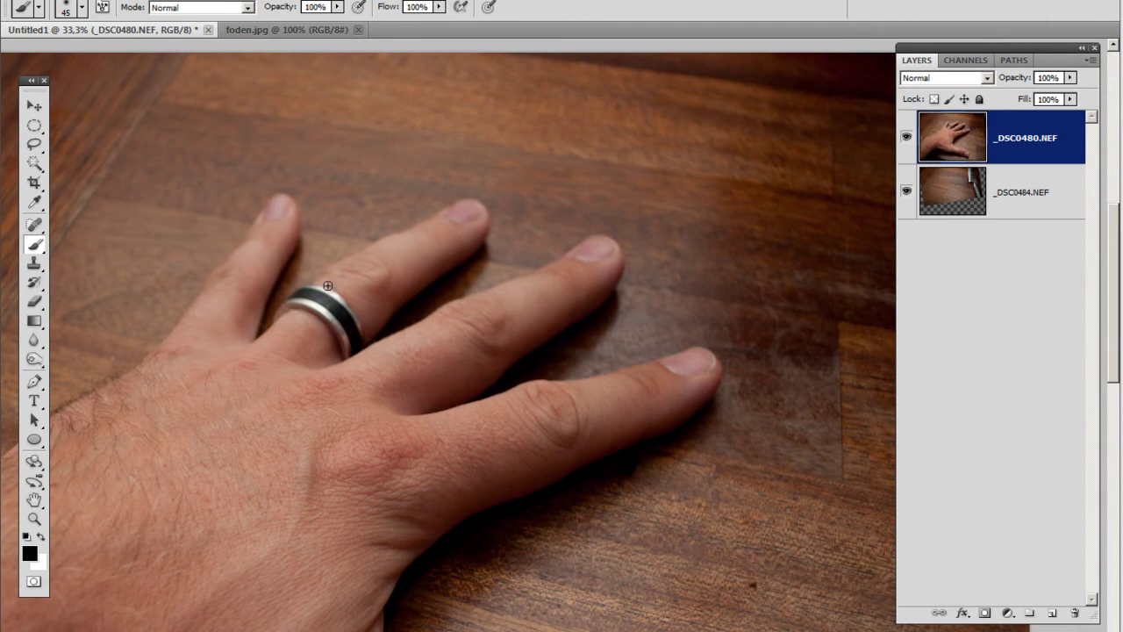
key("l")
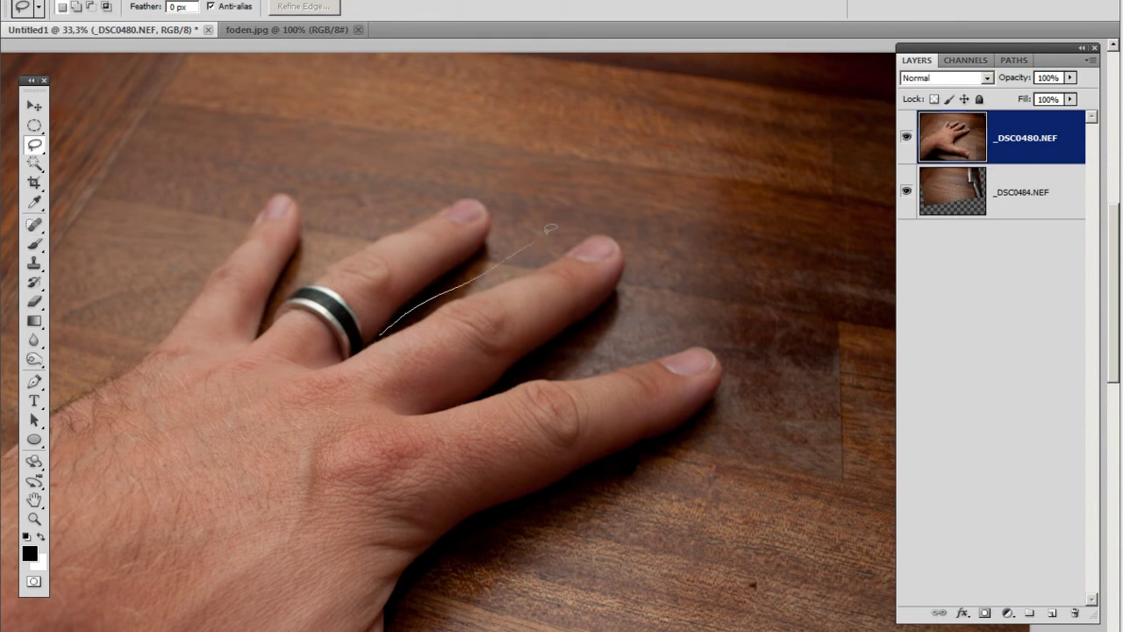
mouse_move(632, 314)
left_mouse_down()
mouse_move(591, 349)
mouse_move(499, 383)
left_mouse_up()
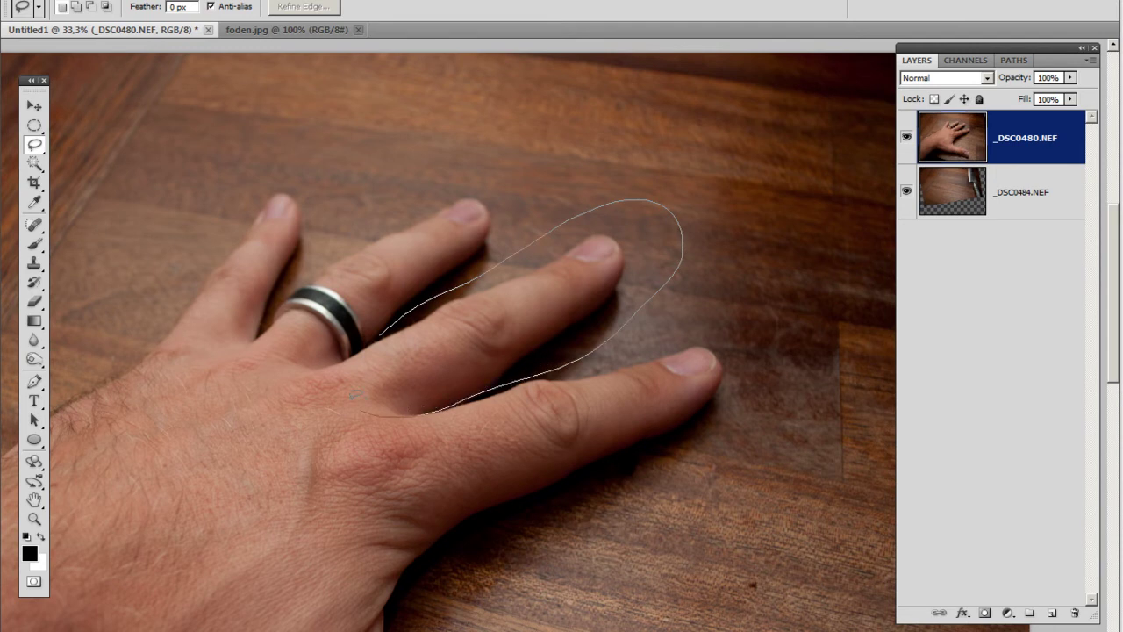
left_click_drag(373, 336, 396, 325)
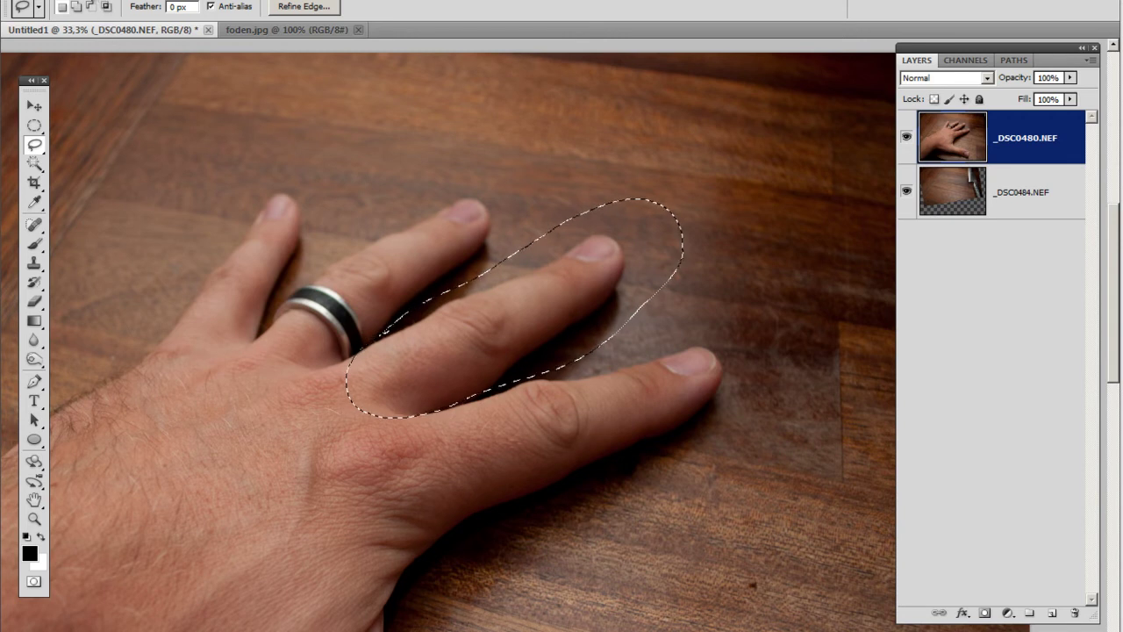
Copy the selected finger area and paste it as a new Layer 1
left_click(86, 3)
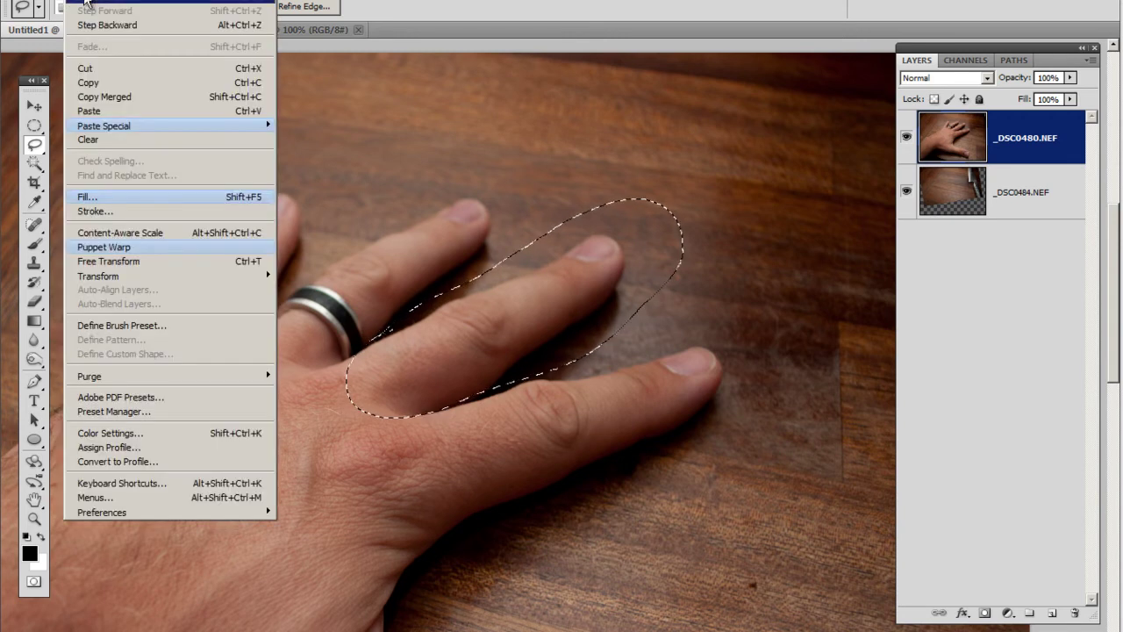
left_click(97, 84)
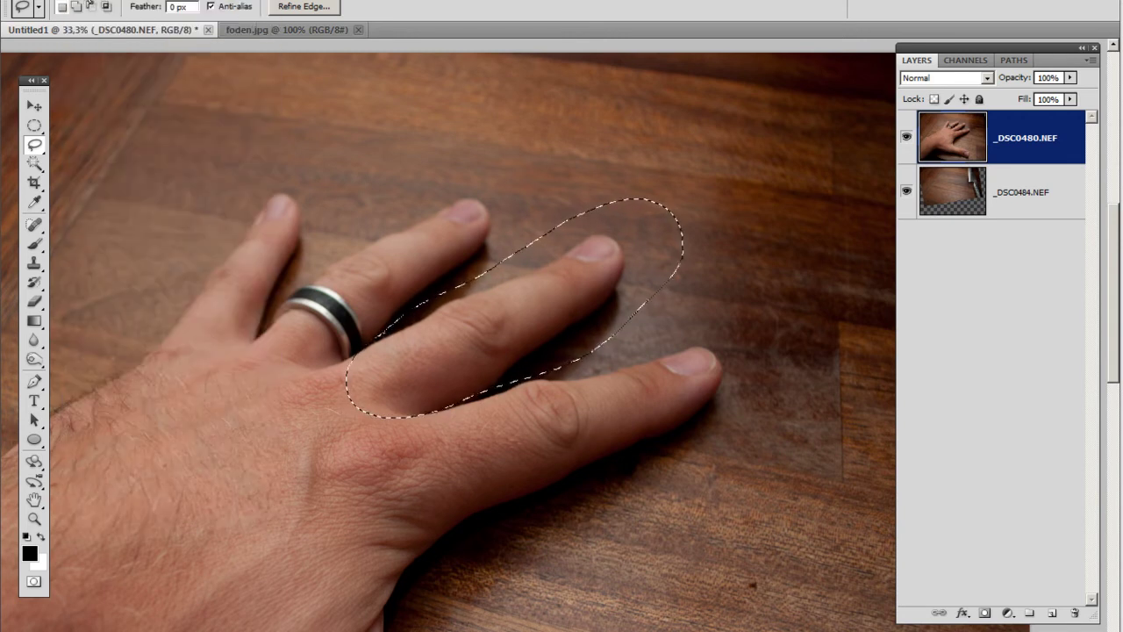
left_click(88, 5)
left_click(88, 110)
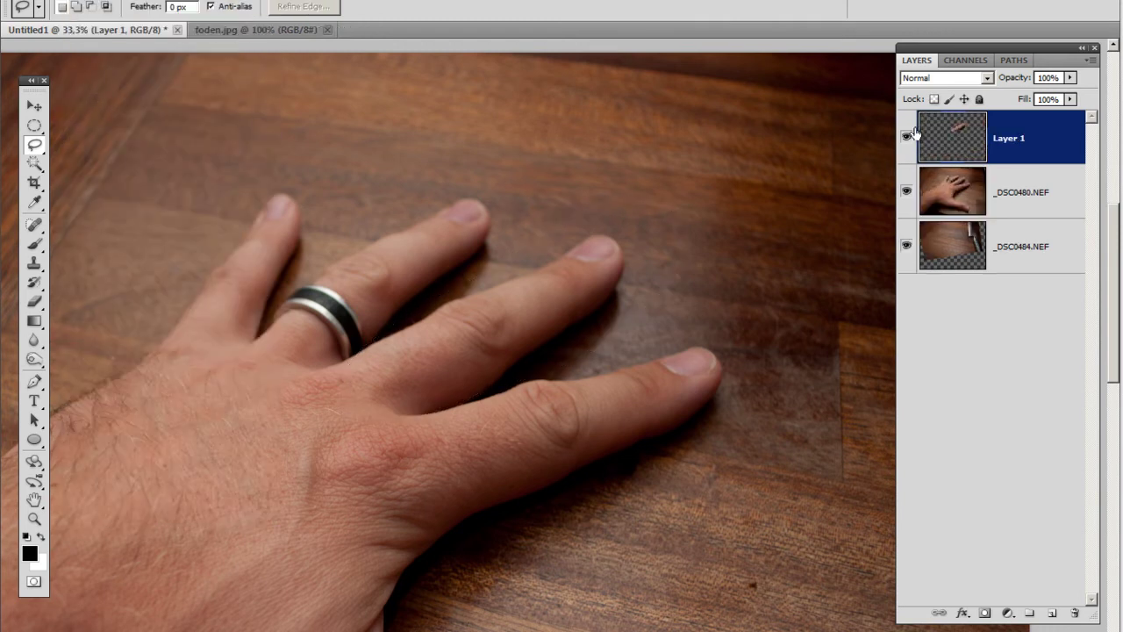
Turn off Layer 1's visibility and make the _DSC0480.NEF hand layer active
left_click(906, 138, "alt")
left_click(907, 141, "alt")
left_click(906, 138)
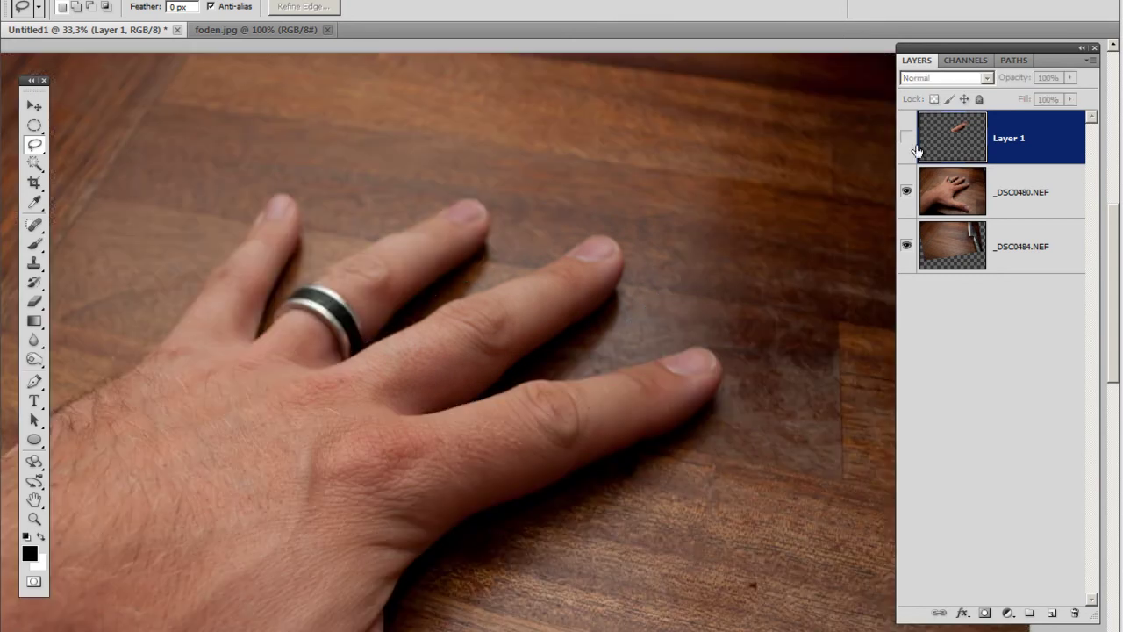
left_click(1036, 214)
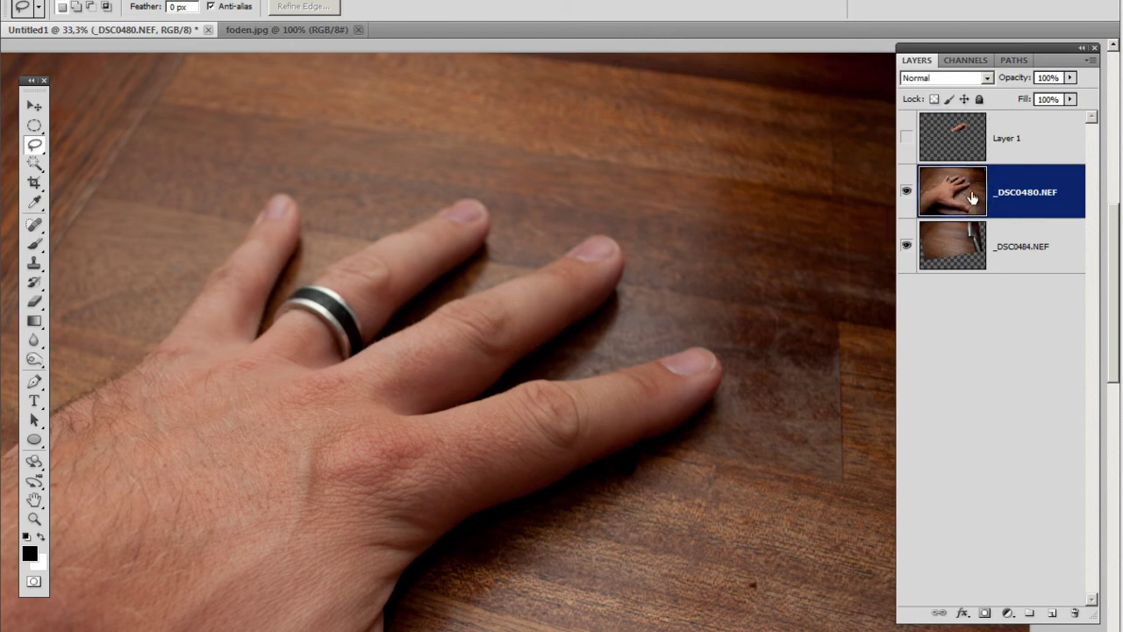
Add a mask to _DSC0480.NEF and paint out the middle finger in black with 300 and 150 brushes
left_click(983, 613)
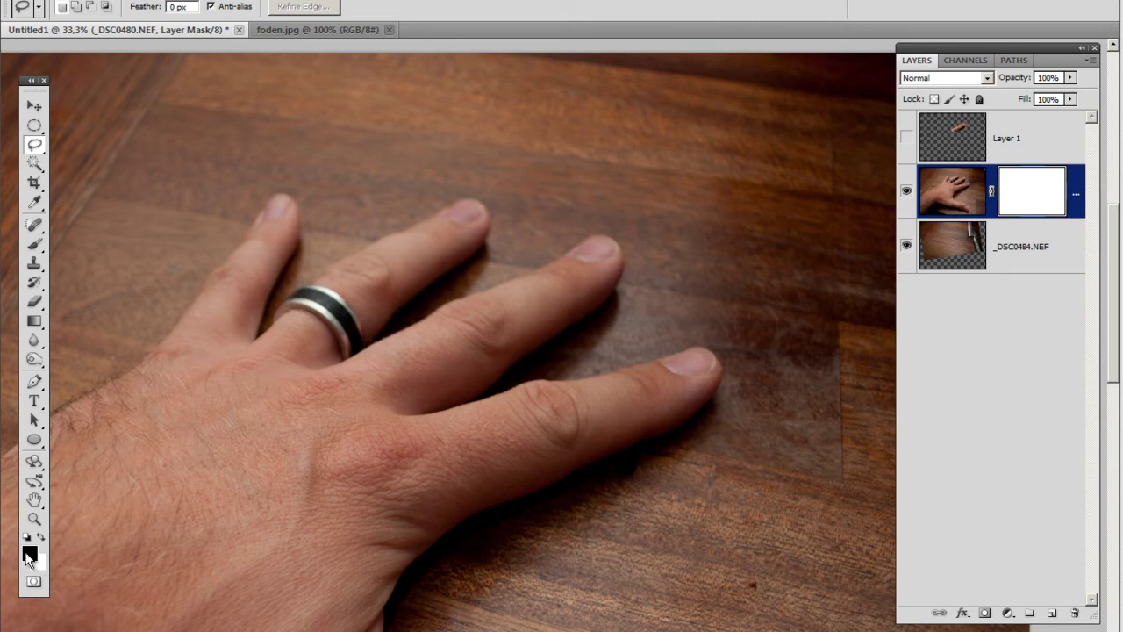
left_click(34, 244)
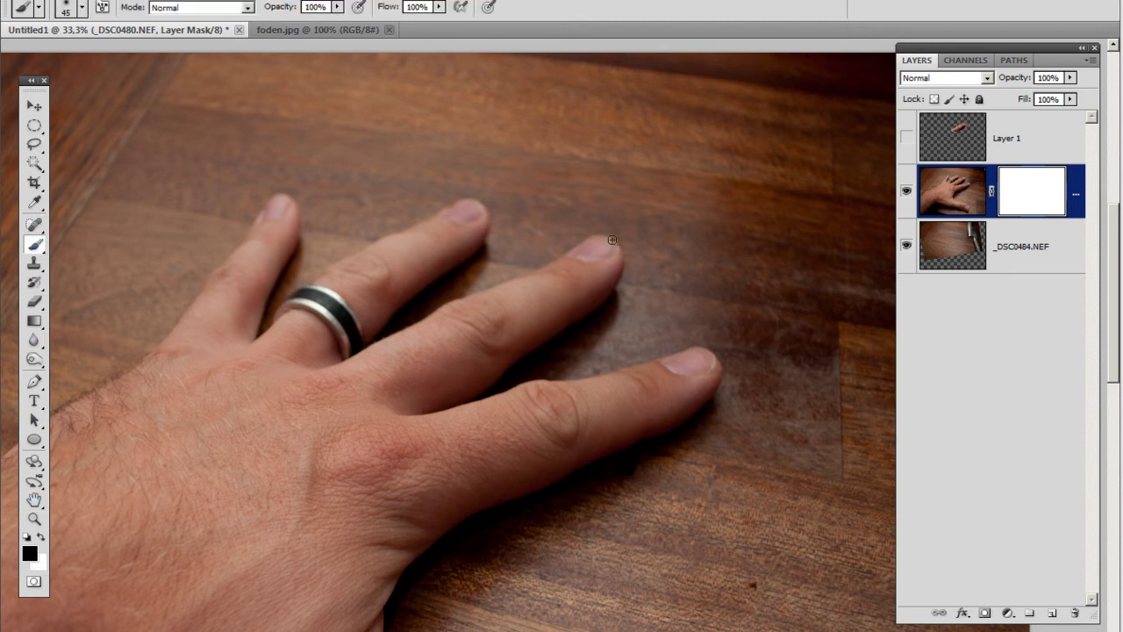
key("bracketright")
key("bracketright")
key("bracketright")
key("bracketright")
key("bracketright")
key("bracketright")
key("bracketright")
key("bracketright")
key("bracketright")
key("bracketright")
left_click(905, 191)
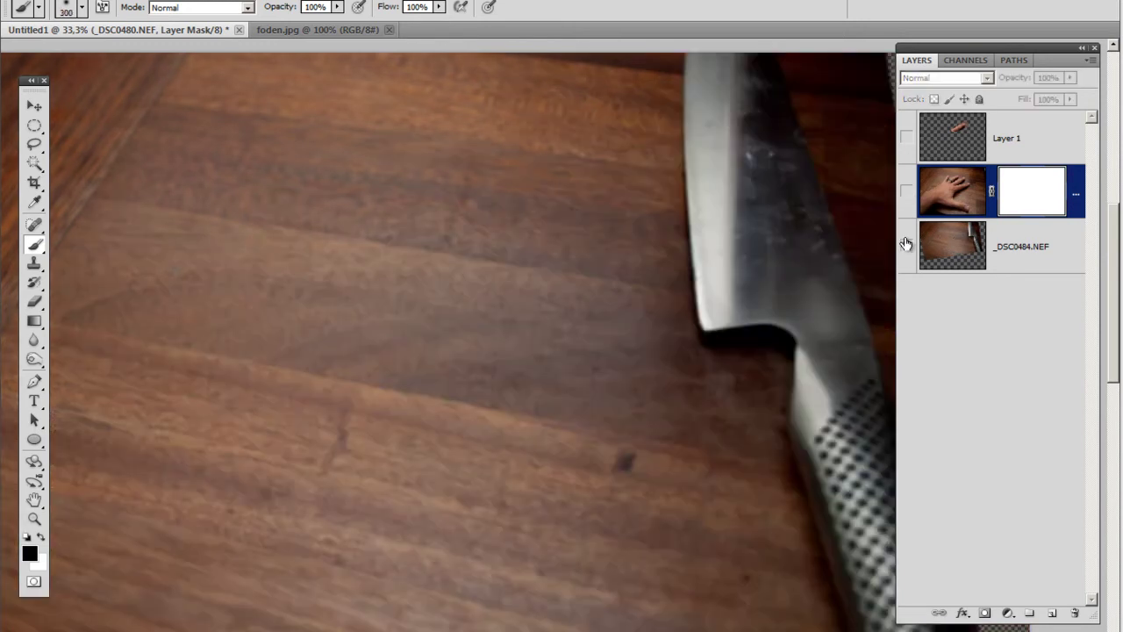
left_click(907, 192)
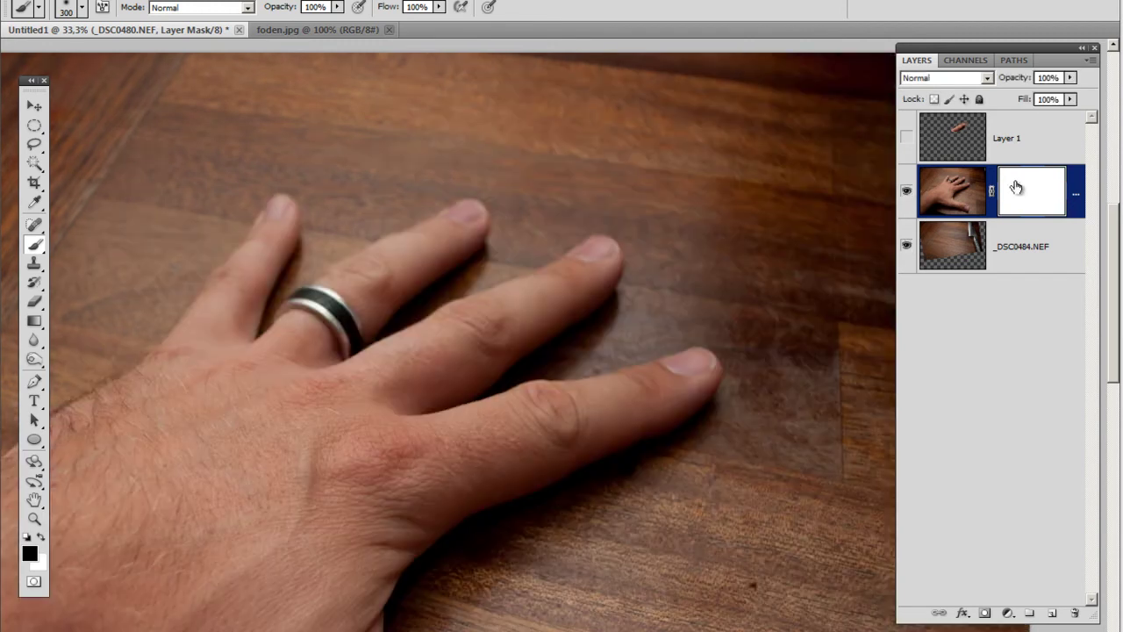
mouse_move(573, 261)
left_mouse_down()
mouse_move(563, 308)
mouse_move(554, 281)
mouse_move(509, 297)
mouse_move(549, 313)
mouse_move(525, 329)
mouse_move(480, 311)
mouse_move(488, 330)
mouse_move(535, 305)
mouse_move(515, 323)
mouse_move(524, 338)
mouse_move(514, 316)
mouse_move(453, 316)
mouse_move(456, 333)
mouse_move(494, 357)
mouse_move(452, 325)
mouse_move(431, 337)
mouse_move(418, 372)
mouse_move(443, 353)
mouse_move(488, 351)
mouse_move(485, 338)
mouse_move(494, 353)
mouse_move(479, 329)
mouse_move(467, 383)
mouse_move(442, 345)
mouse_move(428, 407)
mouse_move(435, 327)
mouse_move(478, 372)
left_mouse_up()
key("bracketleft")
key("bracketleft")
key("bracketleft")
key("bracketleft")
Refine the mask: restore skin in white at brush 80, then hide shadow between fingers in black
key("x")
key("bracketleft")
key("bracketleft")
key("bracketleft")
key("bracketleft")
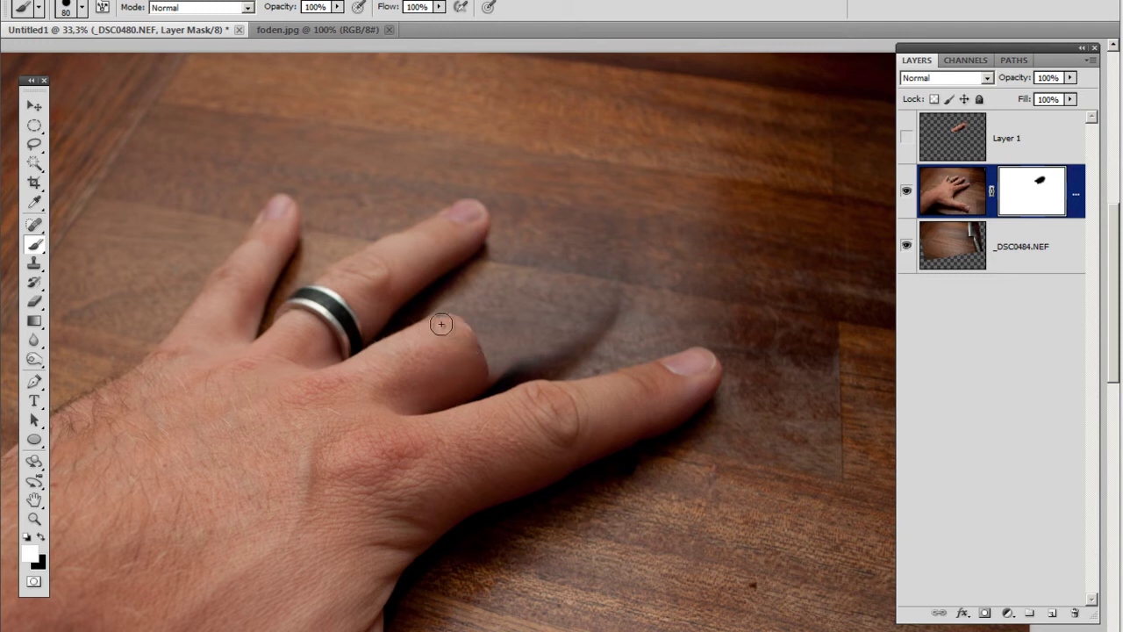
left_click_drag(443, 323, 470, 350)
key("x")
key("bracketleft")
key("bracketleft")
key("bracketleft")
key("bracketleft")
left_click(502, 371)
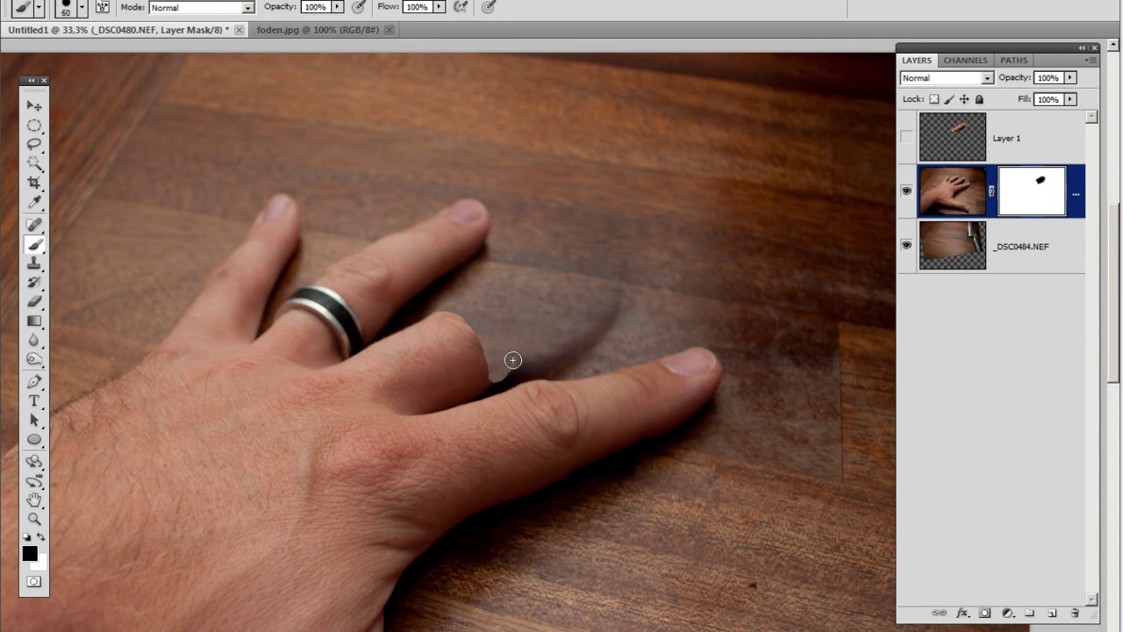
key("bracketright")
key("bracketright")
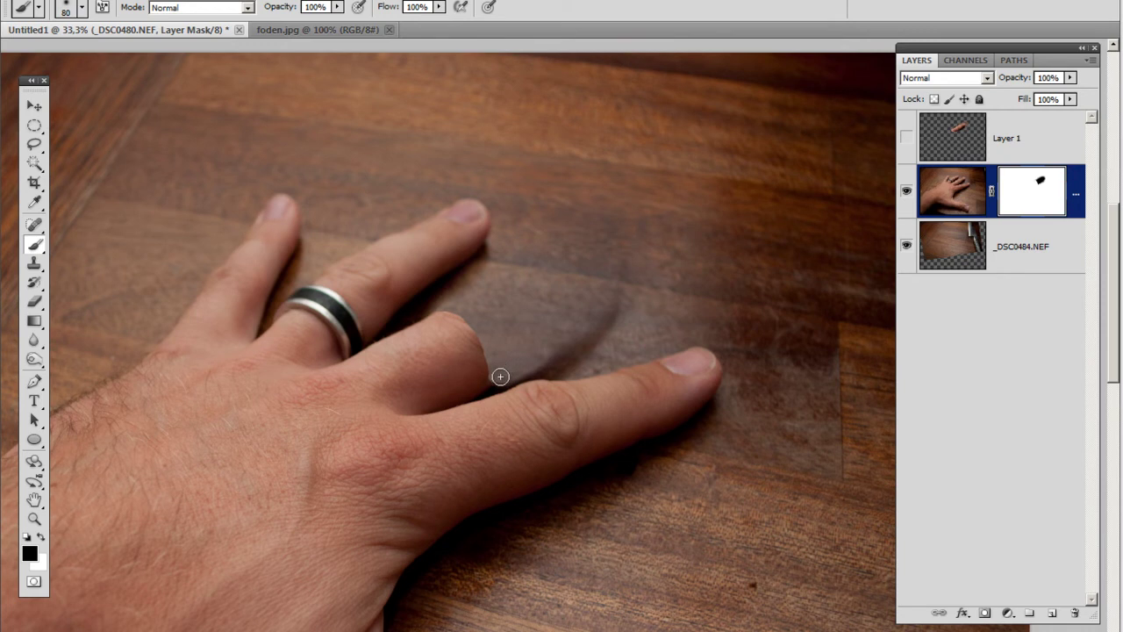
key("bracketleft")
Show and select Layer 1, nudge the finger copy up and right, and add a white mask
left_click(907, 138)
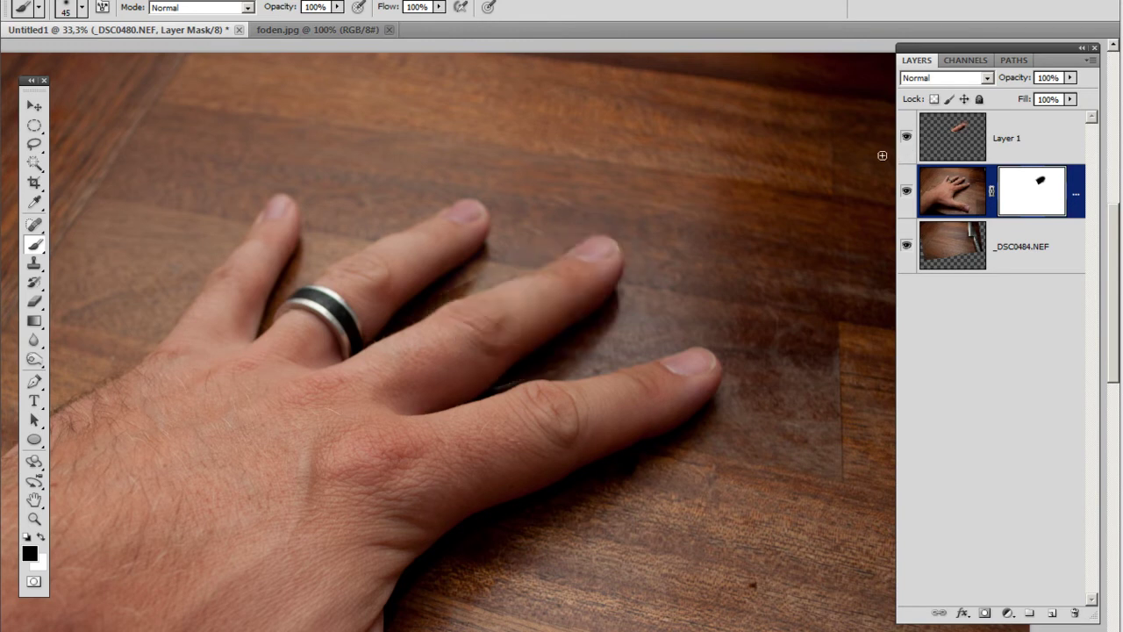
left_click(1003, 153)
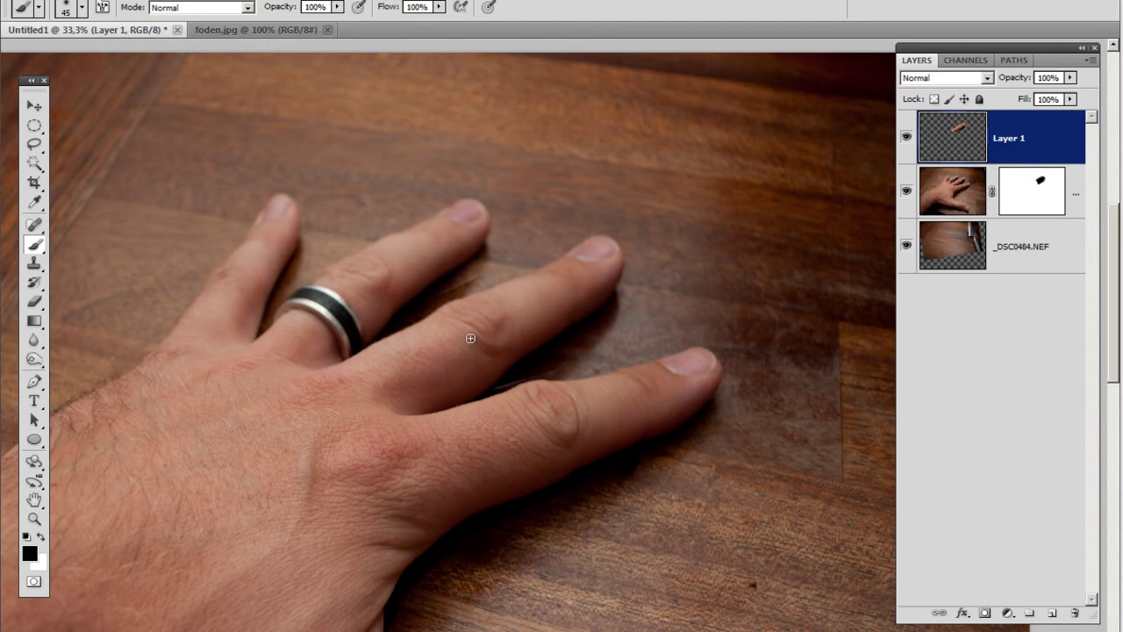
key("v")
left_click_drag(500, 321, 538, 316)
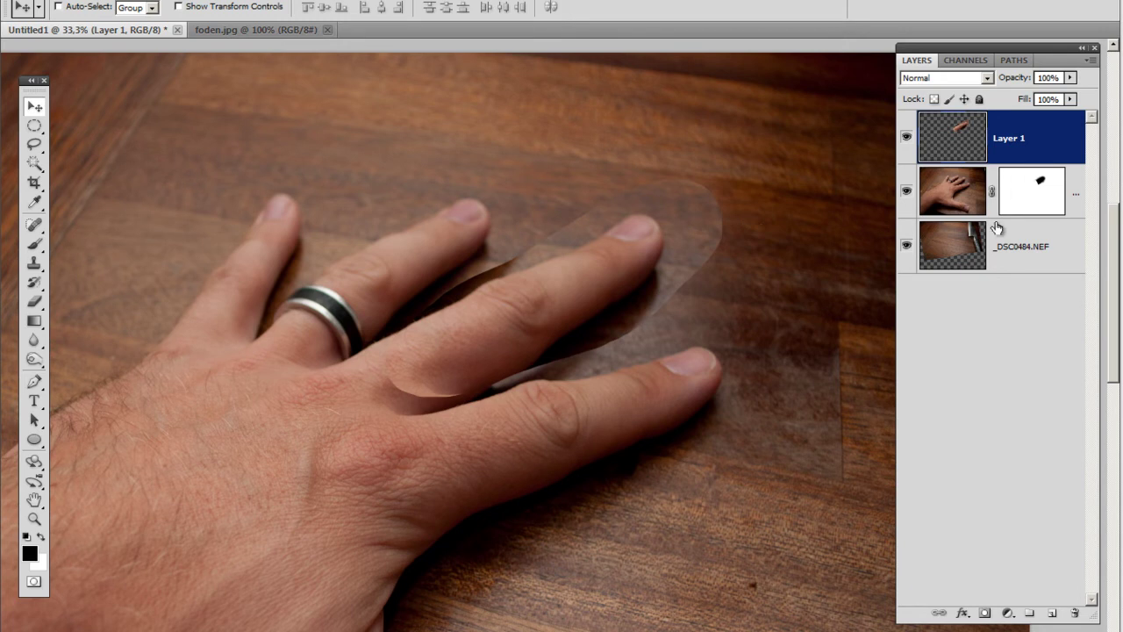
left_click(984, 613)
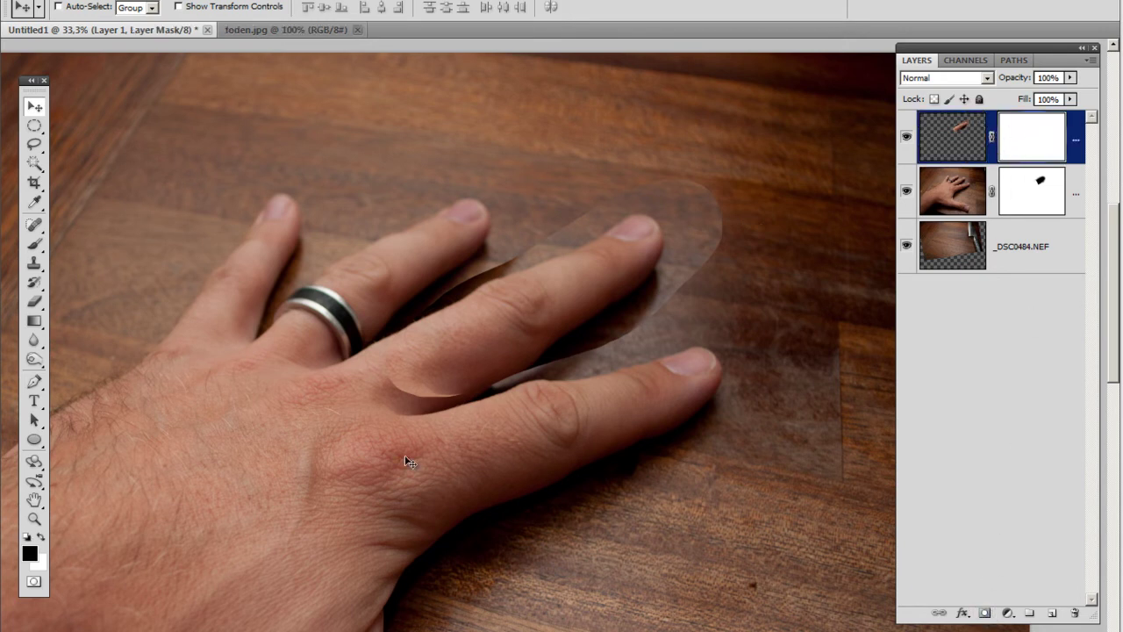
With a 200 px black brush, paint out the finger copy's upper-right edge on Layer 1's mask
key("b")
key("bracketright")
key("bracketright")
key("bracketright")
key("bracketright")
key("bracketright")
key("bracketright")
key("bracketright")
key("bracketright")
key("bracketright")
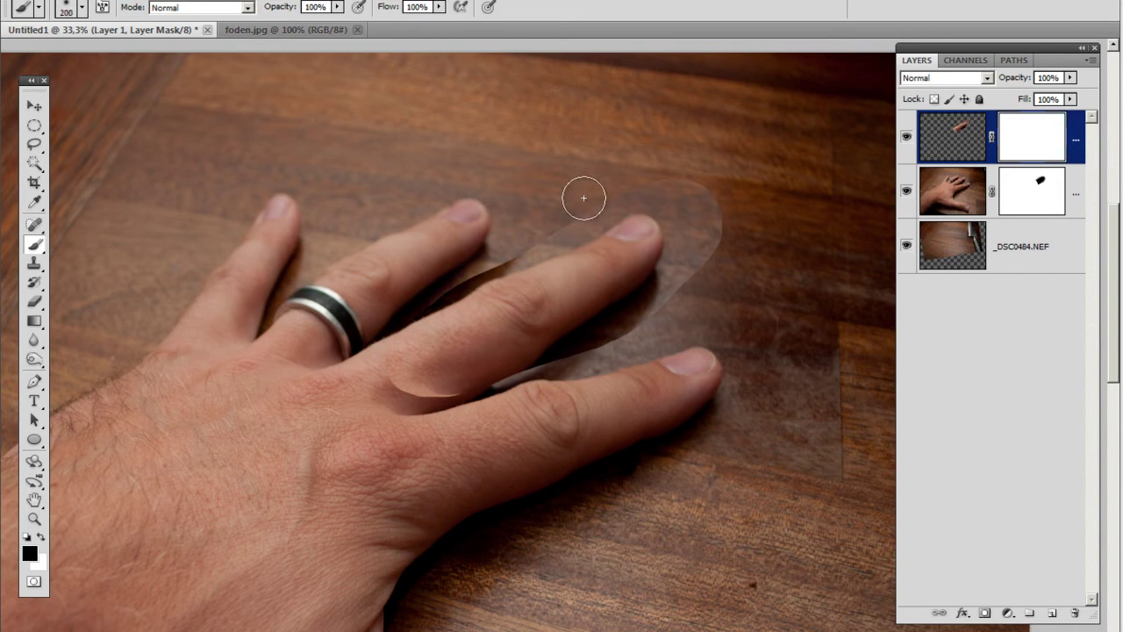
left_click(81, 7)
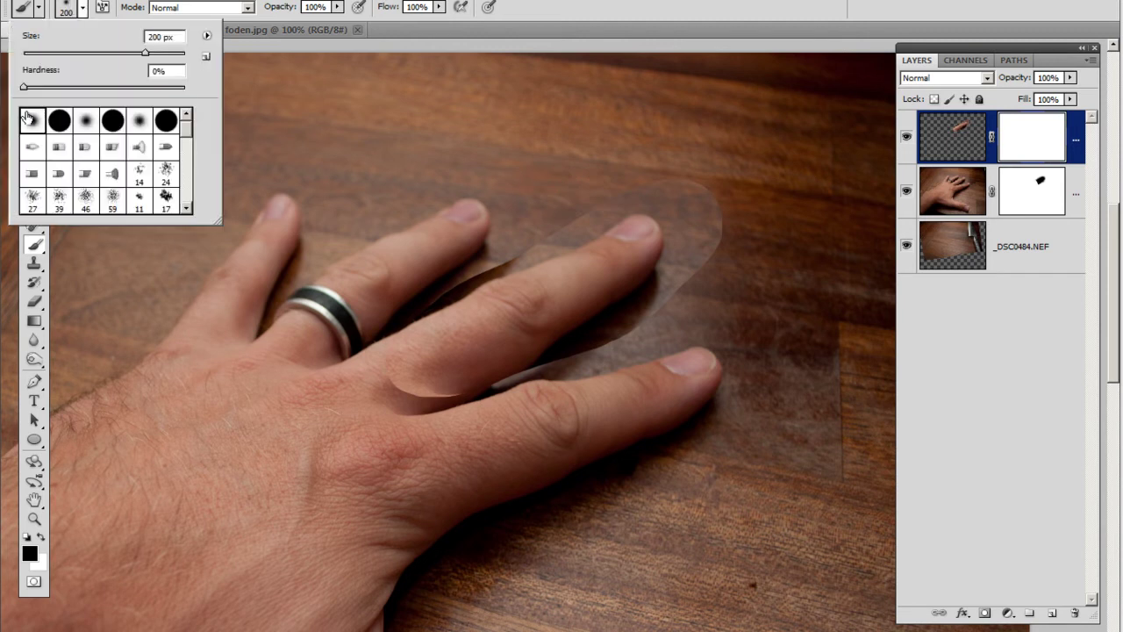
left_click(604, 202)
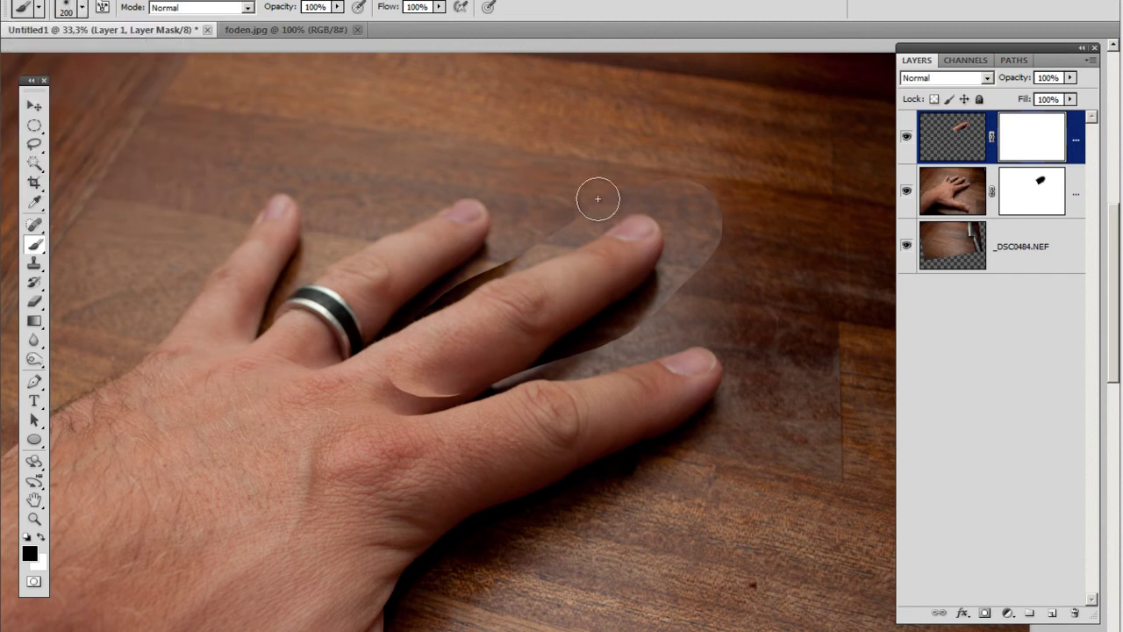
mouse_move(631, 183)
left_mouse_down()
mouse_move(698, 184)
mouse_move(716, 205)
mouse_move(701, 199)
mouse_move(698, 290)
left_mouse_up()
With smaller brushes, mask the seams and pale patch between the middle and ring fingers
key("bracketleft")
key("bracketleft")
key("bracketleft")
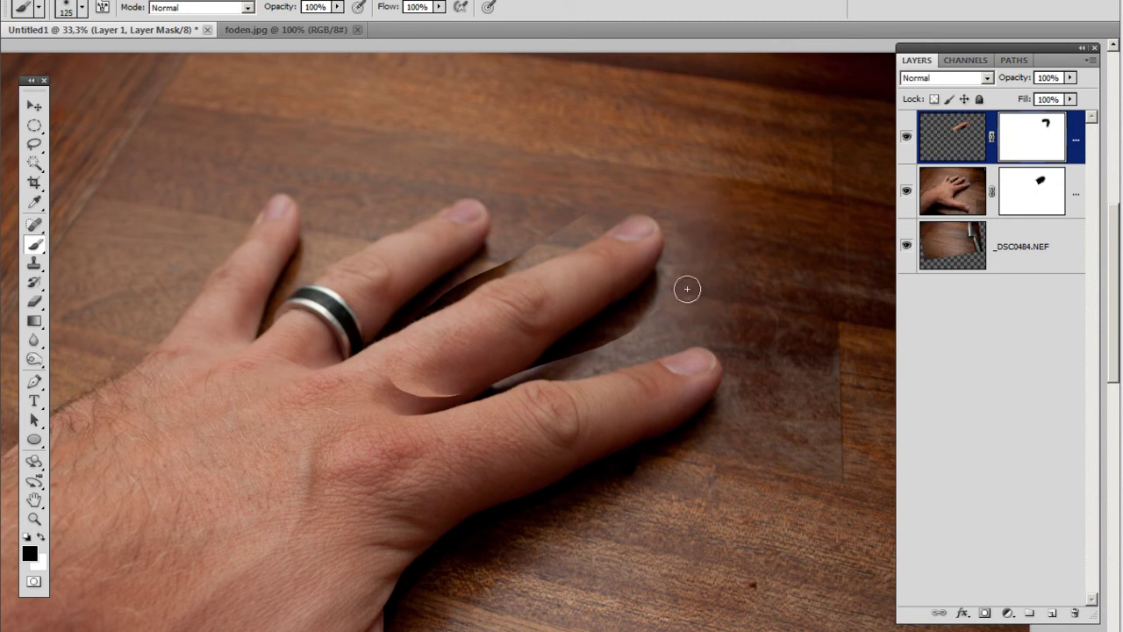
left_click_drag(607, 199, 522, 245)
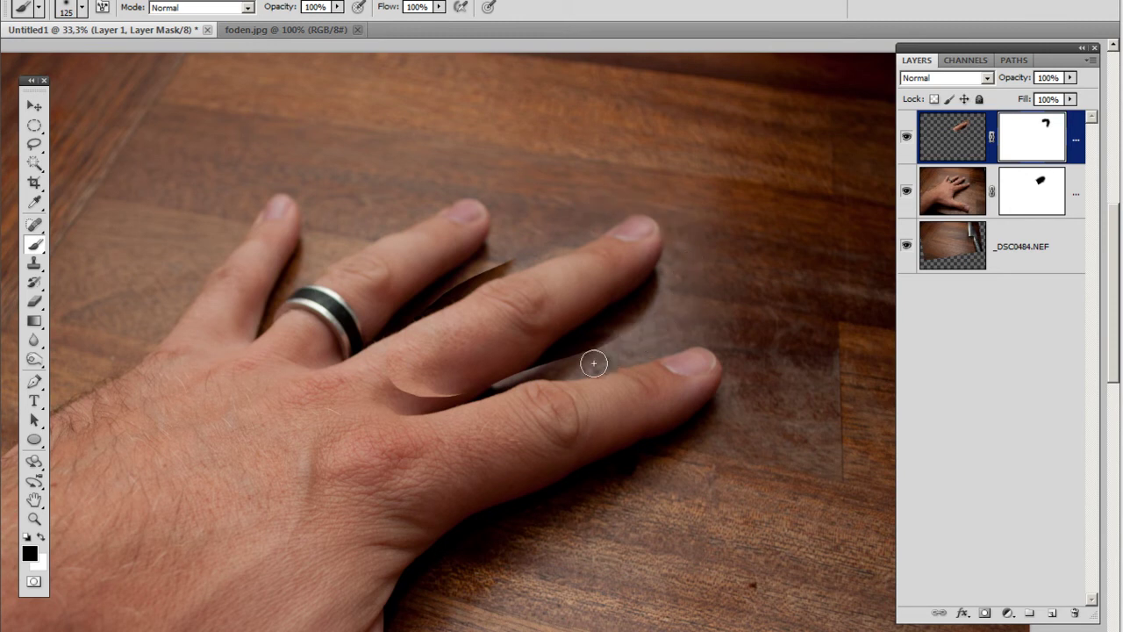
left_click_drag(581, 358, 570, 361)
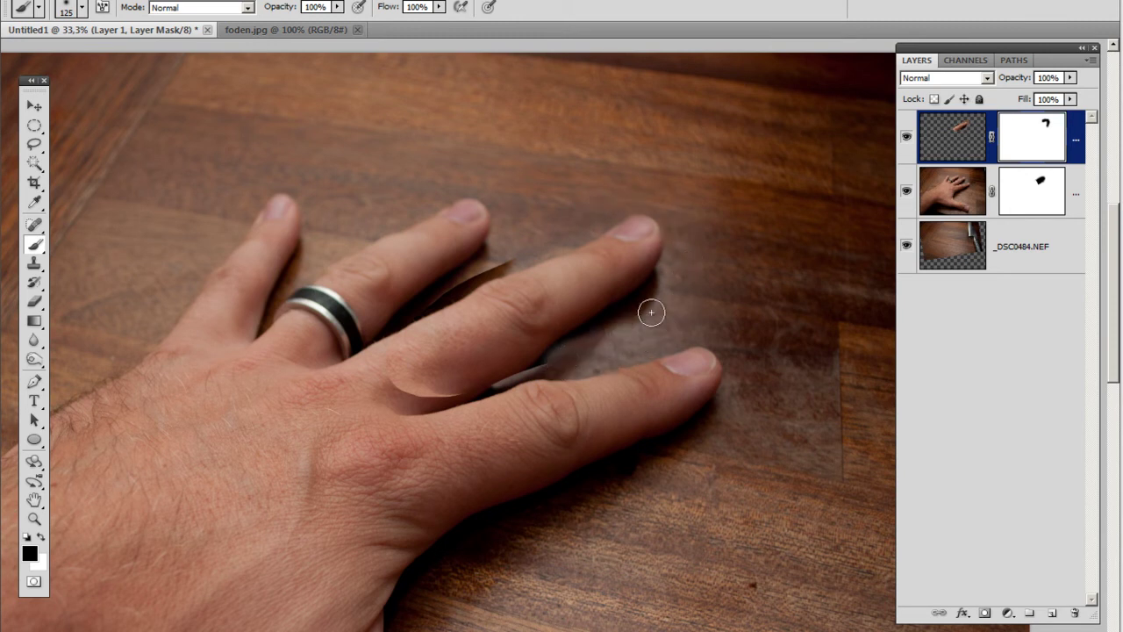
key("bracketleft")
key("bracketleft")
key("bracketleft")
mouse_move(506, 256)
left_mouse_down()
mouse_move(419, 306)
mouse_move(509, 258)
mouse_move(413, 314)
left_mouse_up()
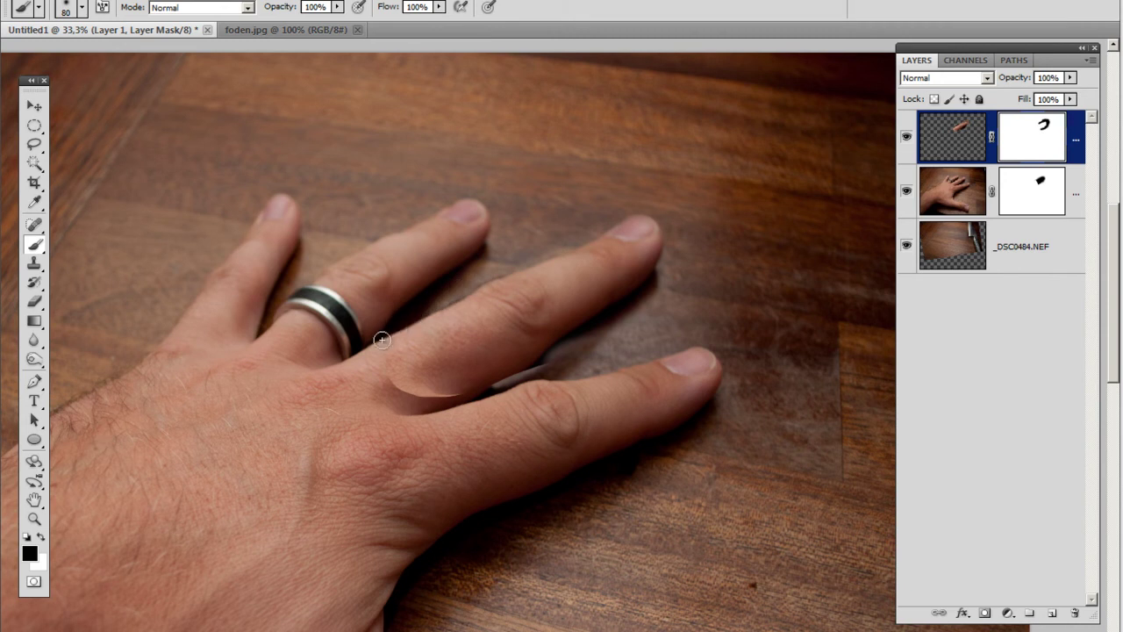
mouse_move(438, 384)
left_mouse_down()
mouse_move(426, 394)
mouse_move(391, 368)
mouse_move(474, 394)
mouse_move(481, 344)
mouse_move(455, 304)
left_mouse_up()
mouse_move(491, 357)
left_mouse_down()
mouse_move(561, 371)
mouse_move(441, 401)
mouse_move(434, 390)
mouse_move(556, 366)
mouse_move(475, 386)
mouse_move(502, 375)
mouse_move(494, 345)
mouse_move(462, 312)
mouse_move(502, 377)
mouse_move(469, 319)
mouse_move(515, 368)
mouse_move(465, 349)
left_mouse_up()
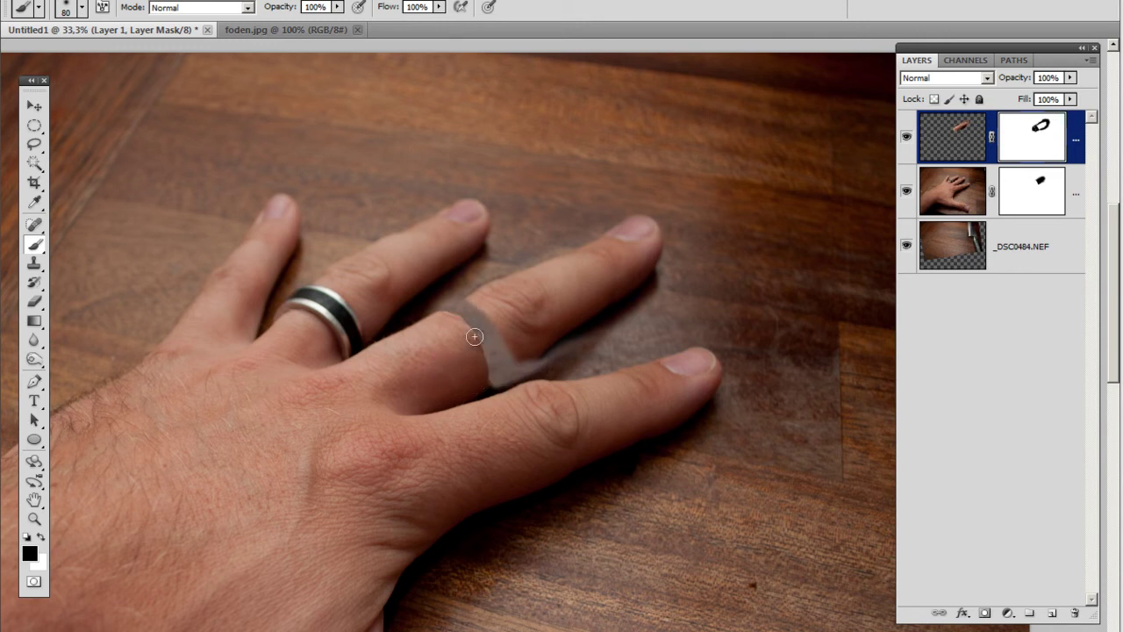
Draw an elliptical marquee around the grey patch at the middle finger's base
key("m")
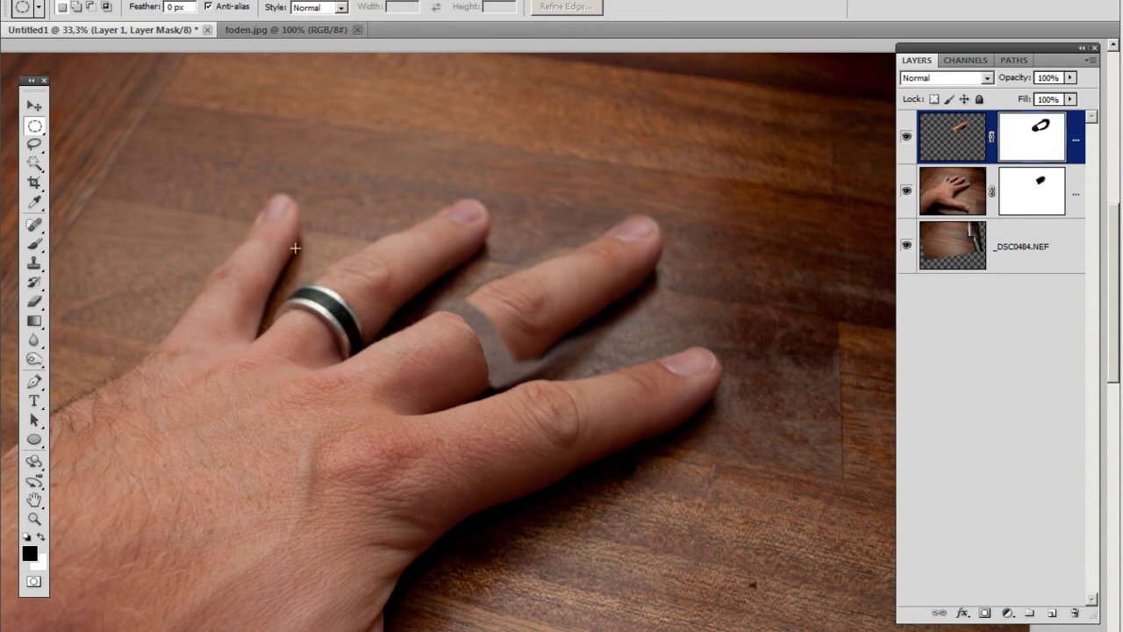
left_click(34, 129)
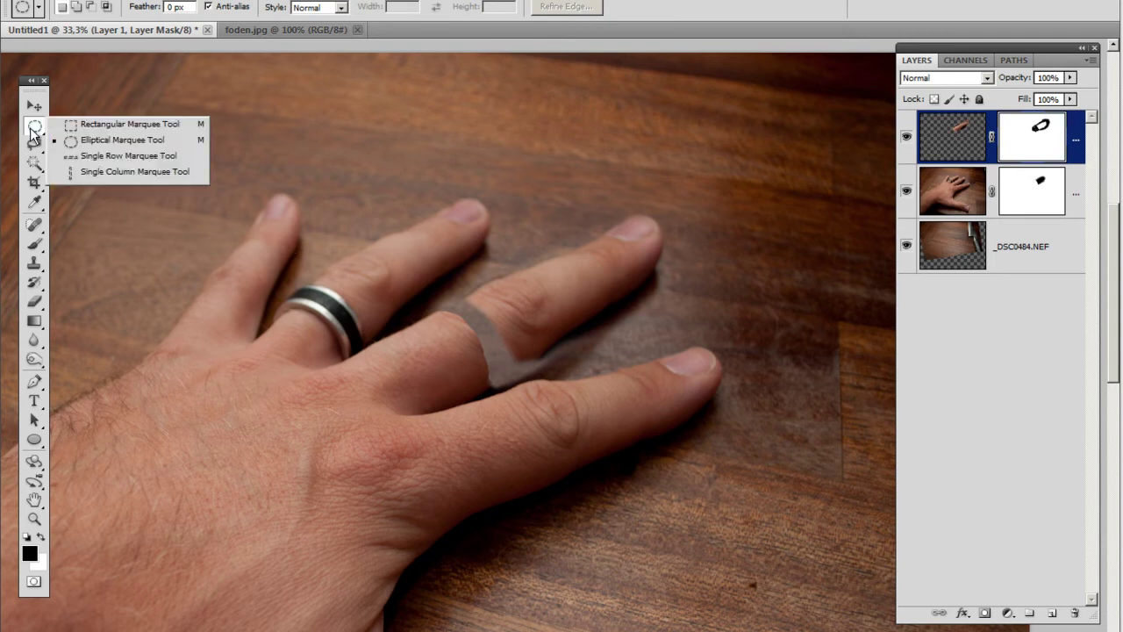
left_click(98, 142)
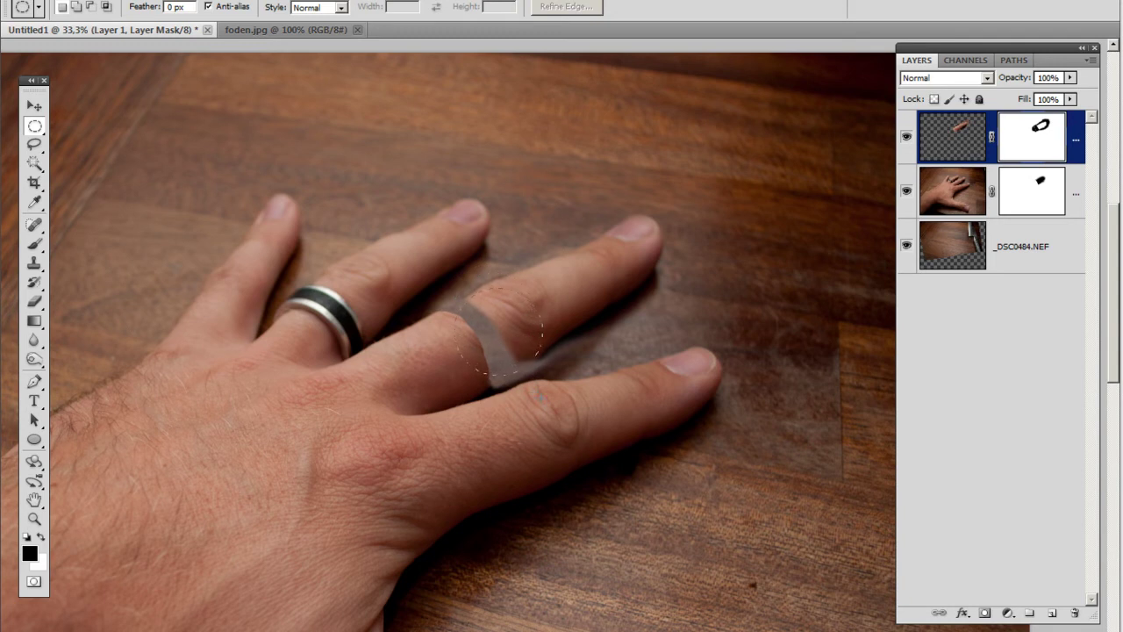
left_click_drag(454, 287, 544, 377)
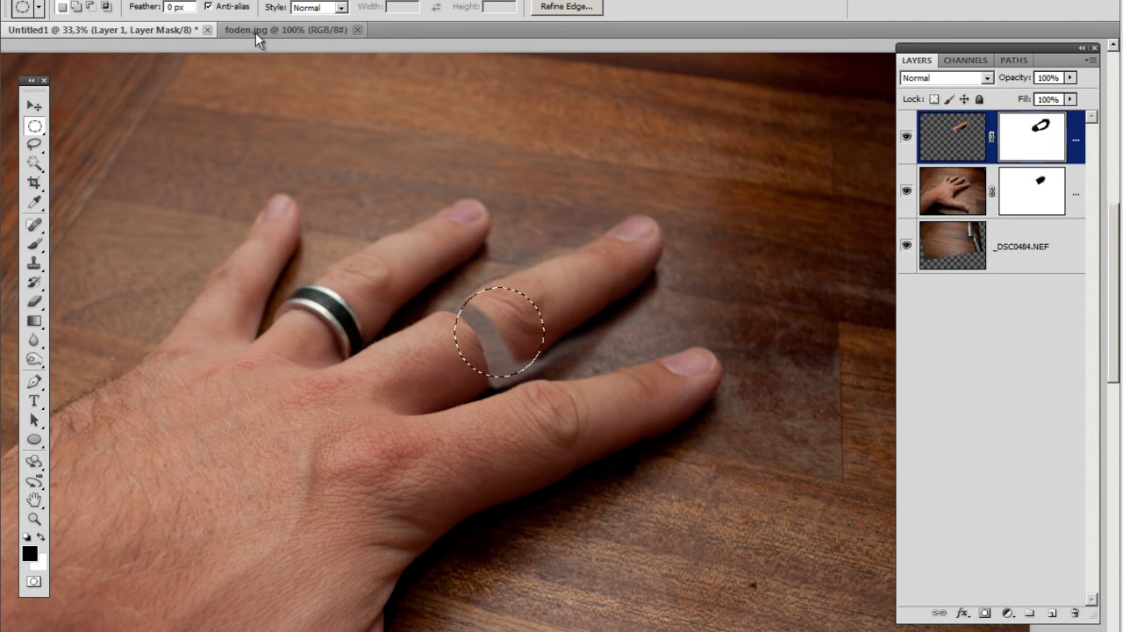
Distort the ellipse with Transform Selection so it tilts with the finger's cut, then commit
left_click(189, 0)
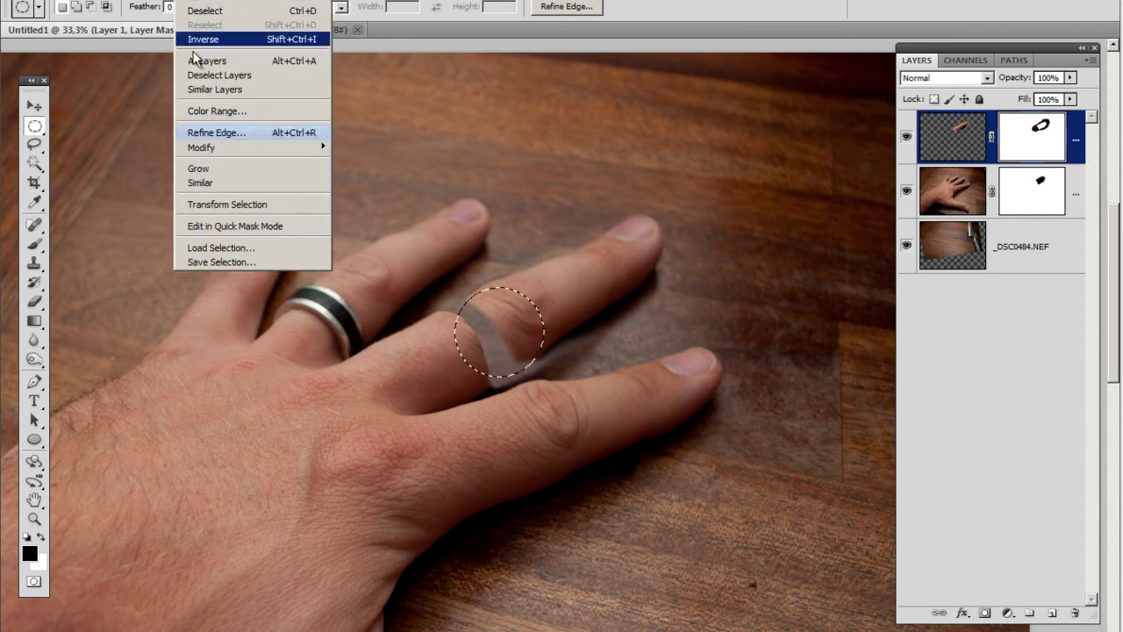
left_click(226, 203)
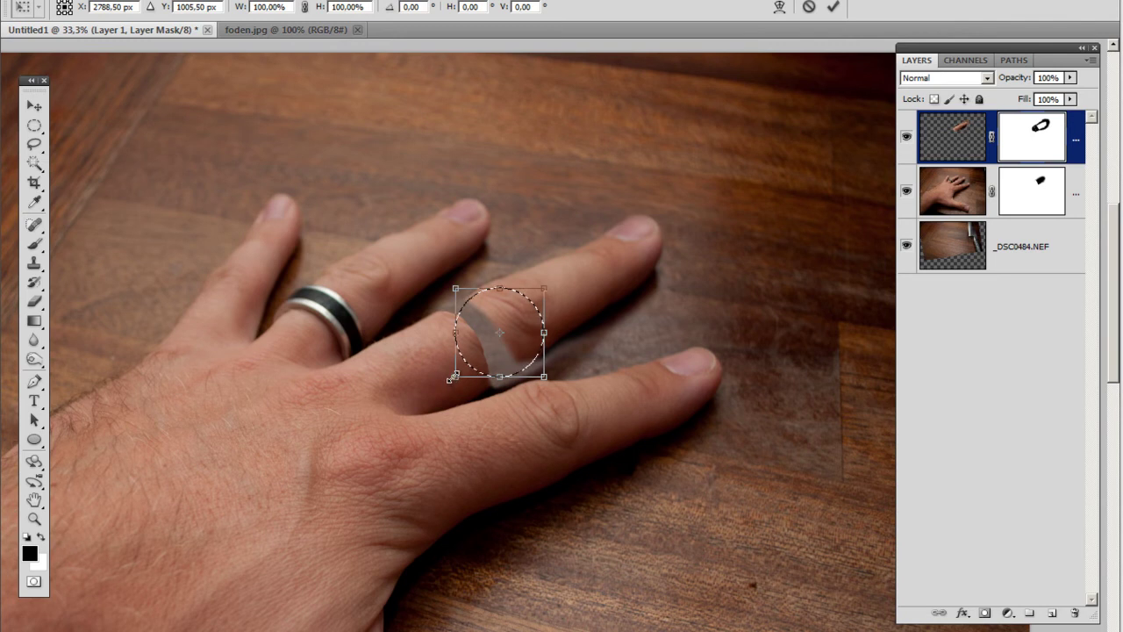
left_click_drag(467, 355, 457, 356)
left_click_drag(457, 289, 467, 282)
left_click_drag(543, 386, 531, 377)
left_click_drag(539, 299, 536, 299)
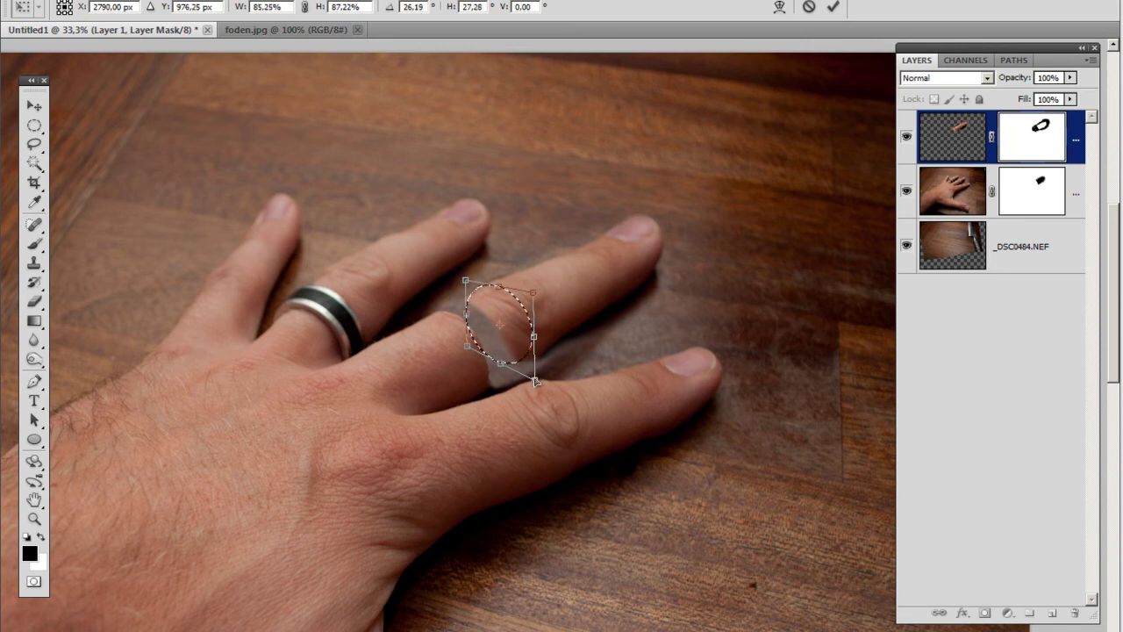
left_click(835, 9)
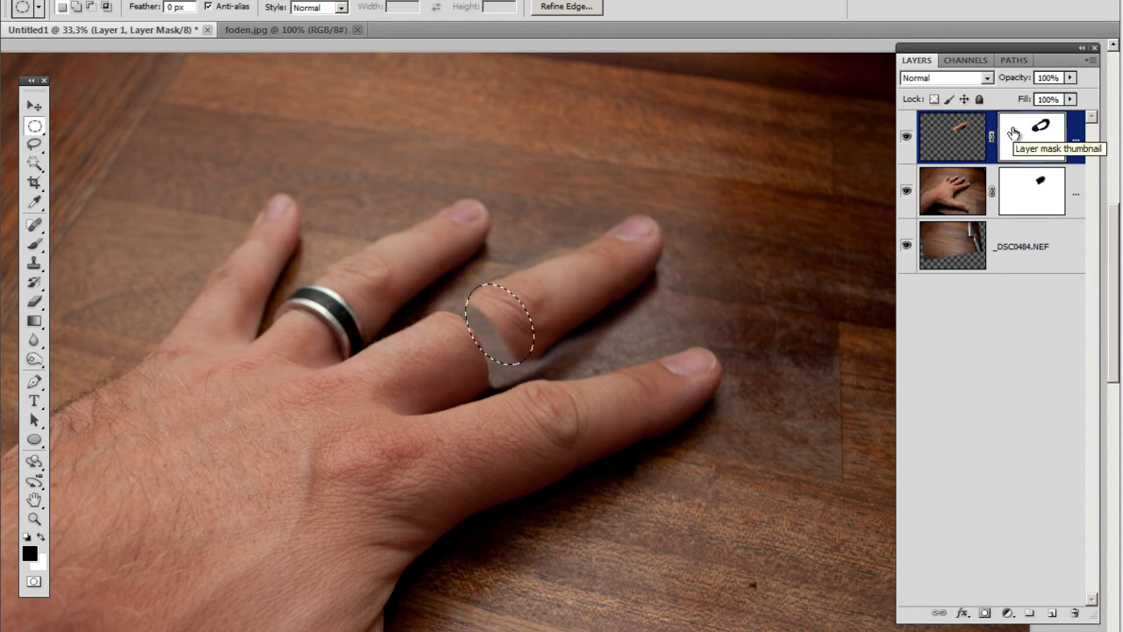
Fill the oval selection with Black on Layer 1's mask via Edit > Fill
left_click(88, 3)
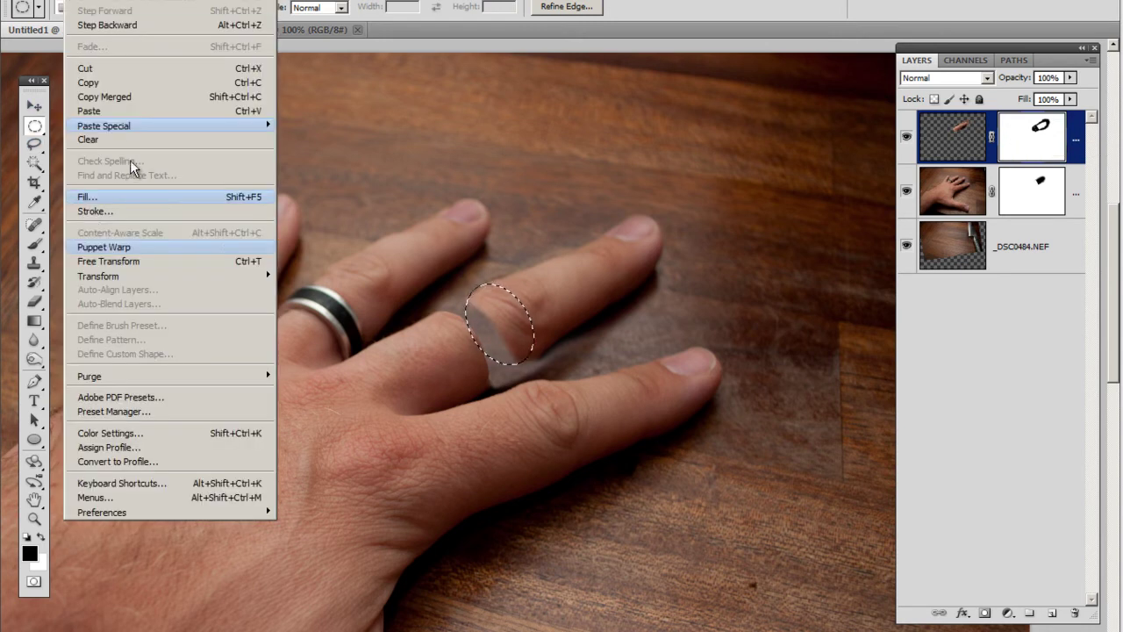
left_click(101, 200)
left_click(290, 85)
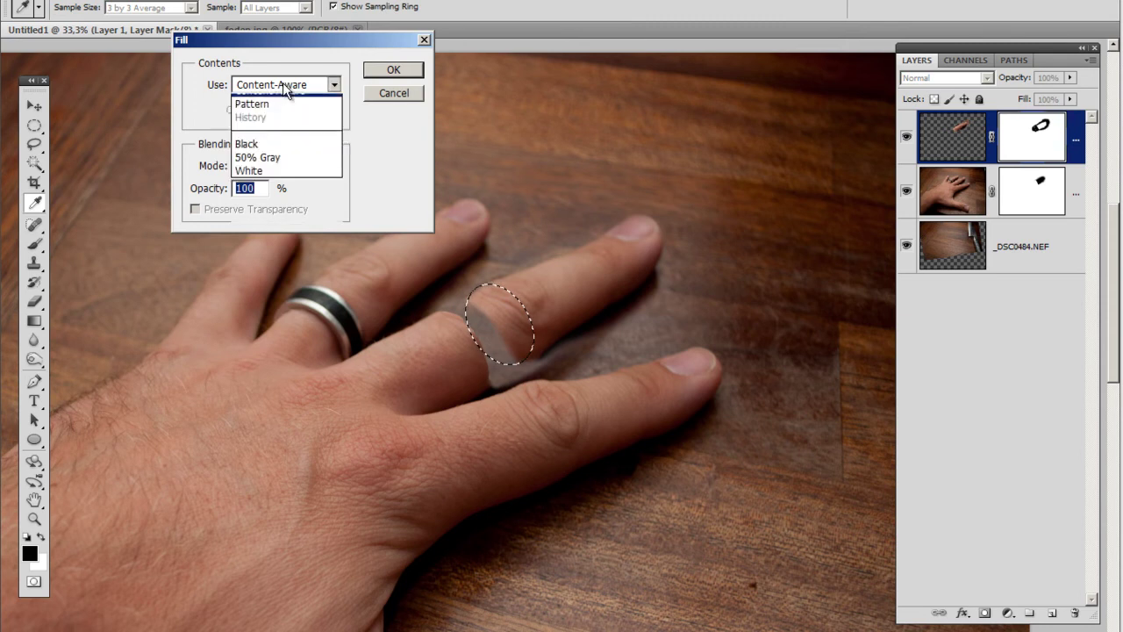
left_click(272, 211)
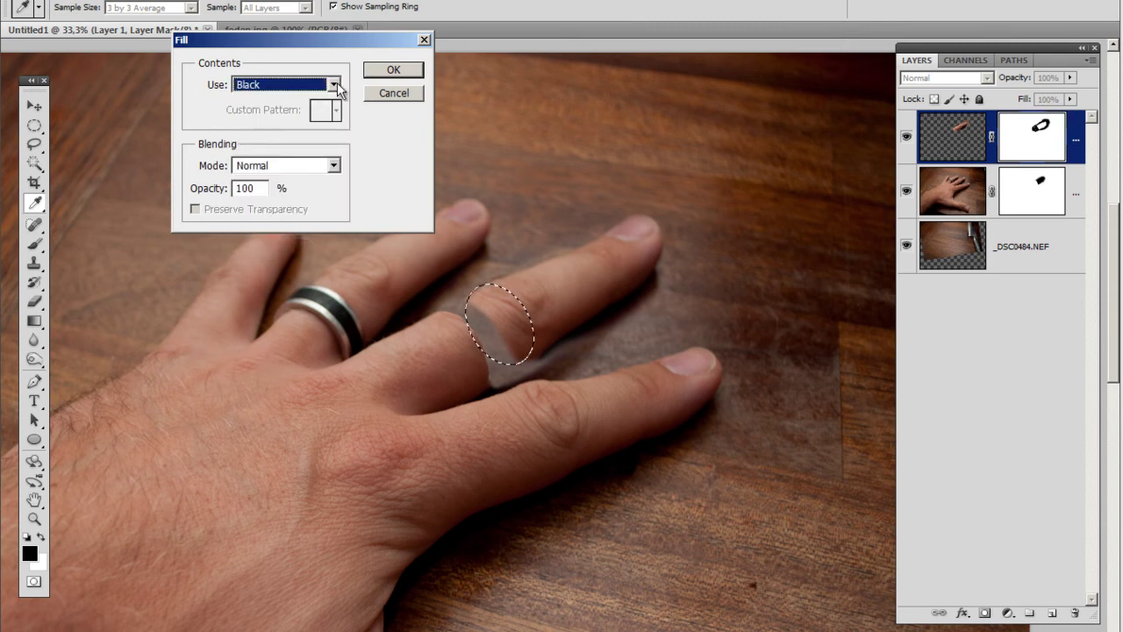
left_click(392, 70)
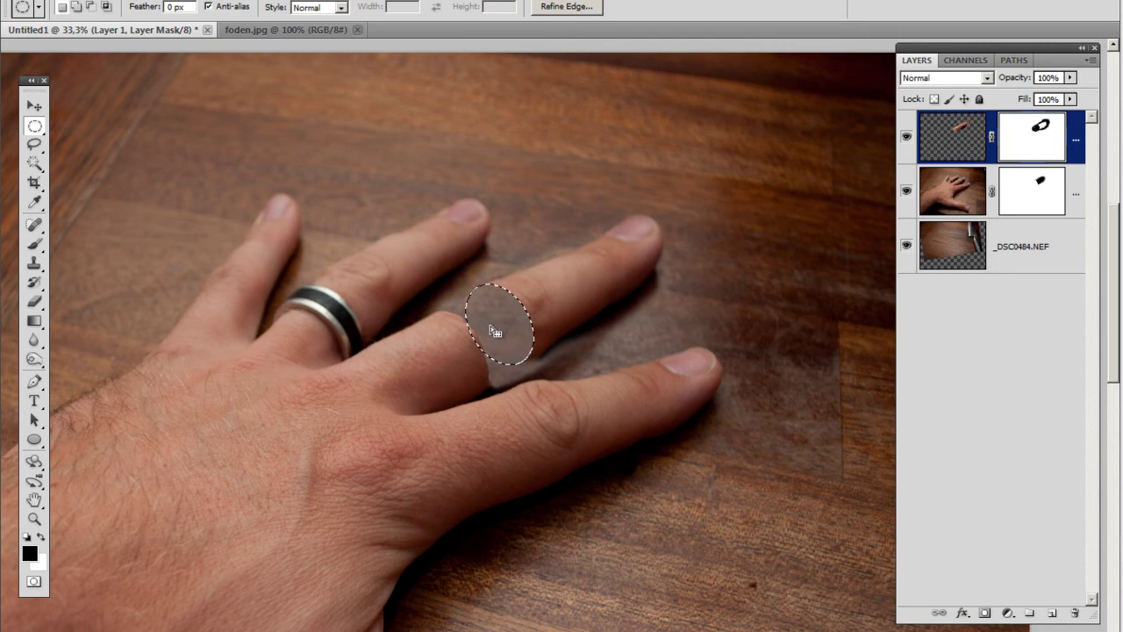
left_click(254, 29)
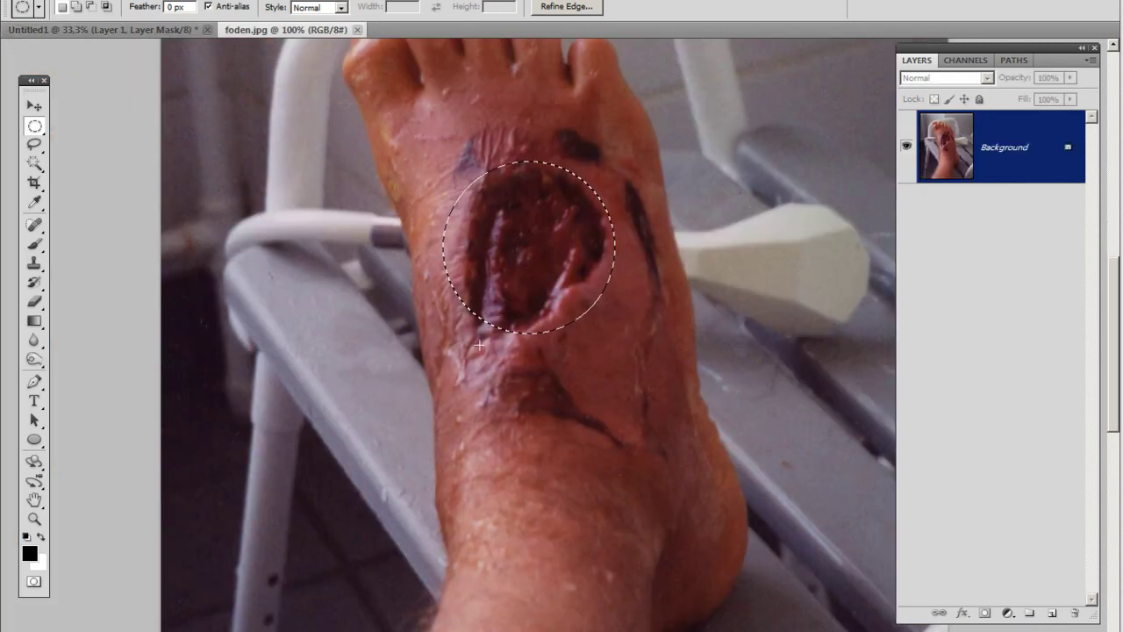
key("ctrl+minus")
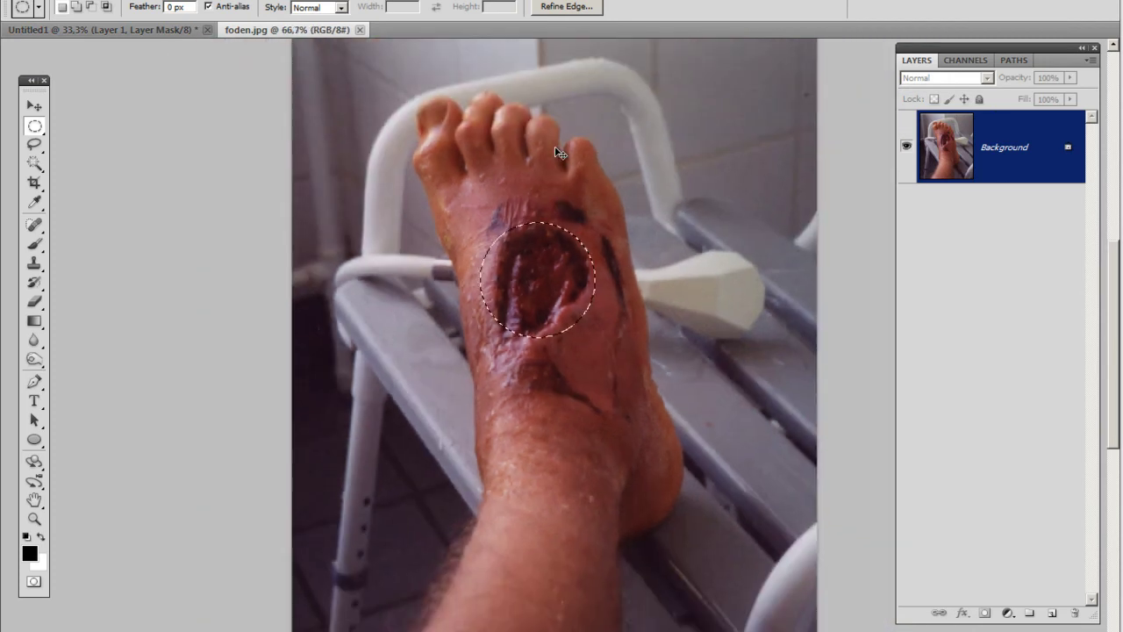
key("ctrl+minus")
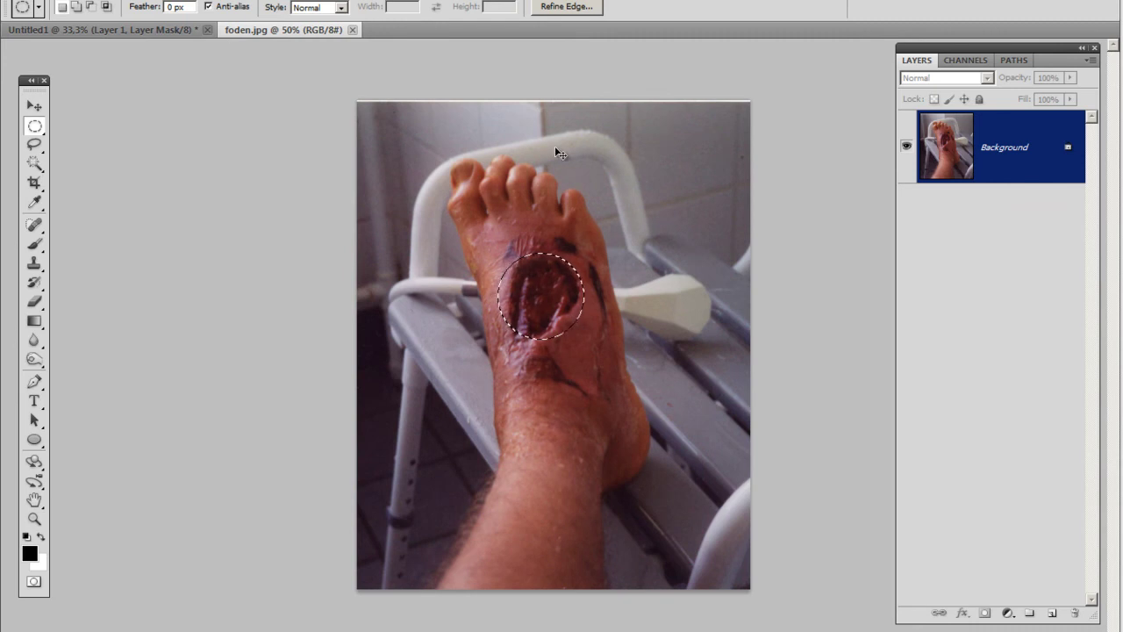
key("ctrl+plus")
key("ctrl+plus")
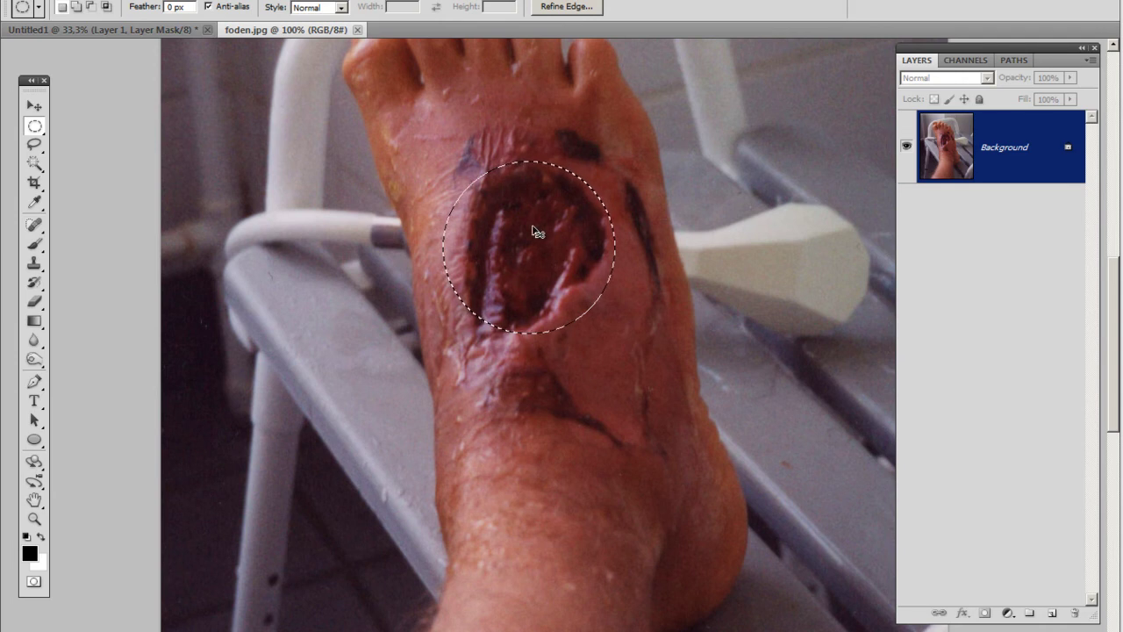
left_click(161, 29)
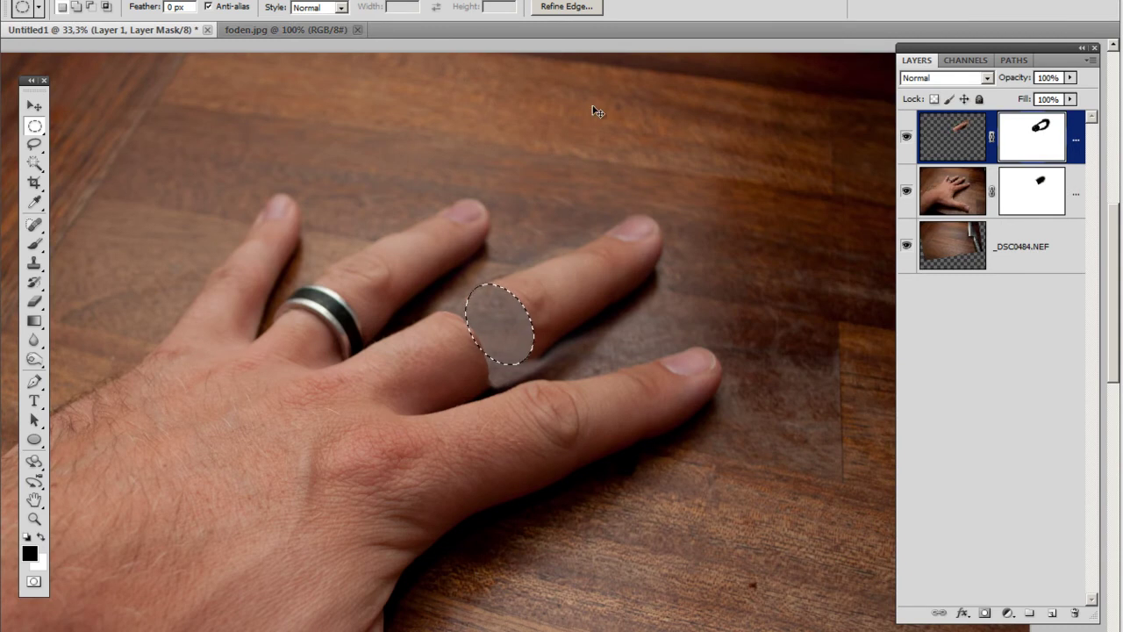
Fill the oval with solid black on a new Layer 2, deselect, and paste the flesh texture above
key("ctrl+shift+alt+n")
key("ctrl+v")
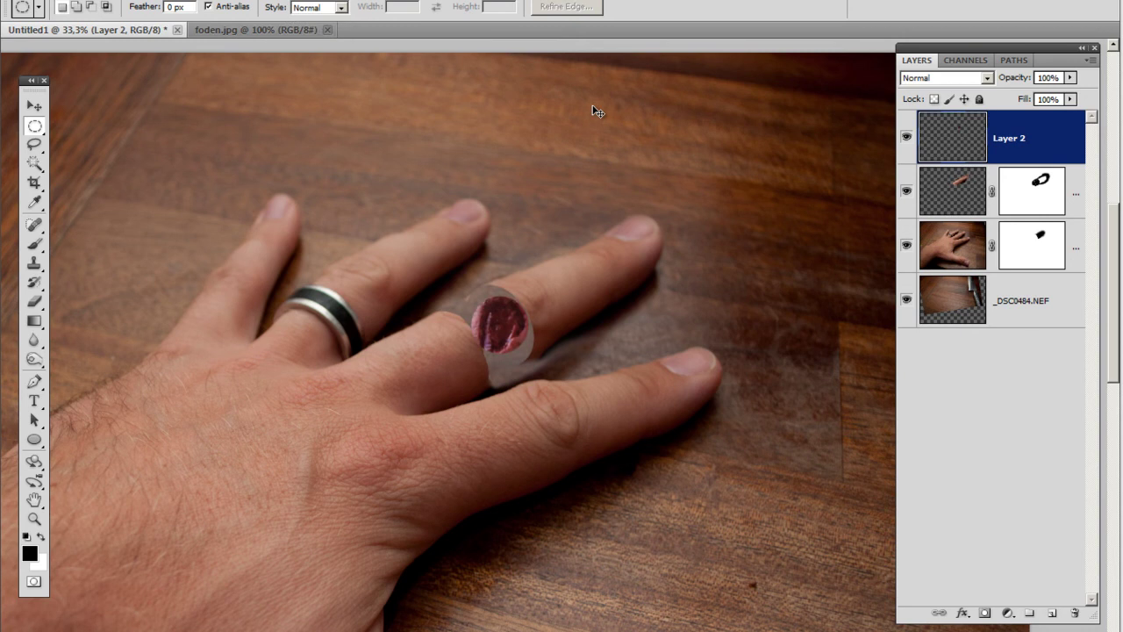
key("ctrl+z")
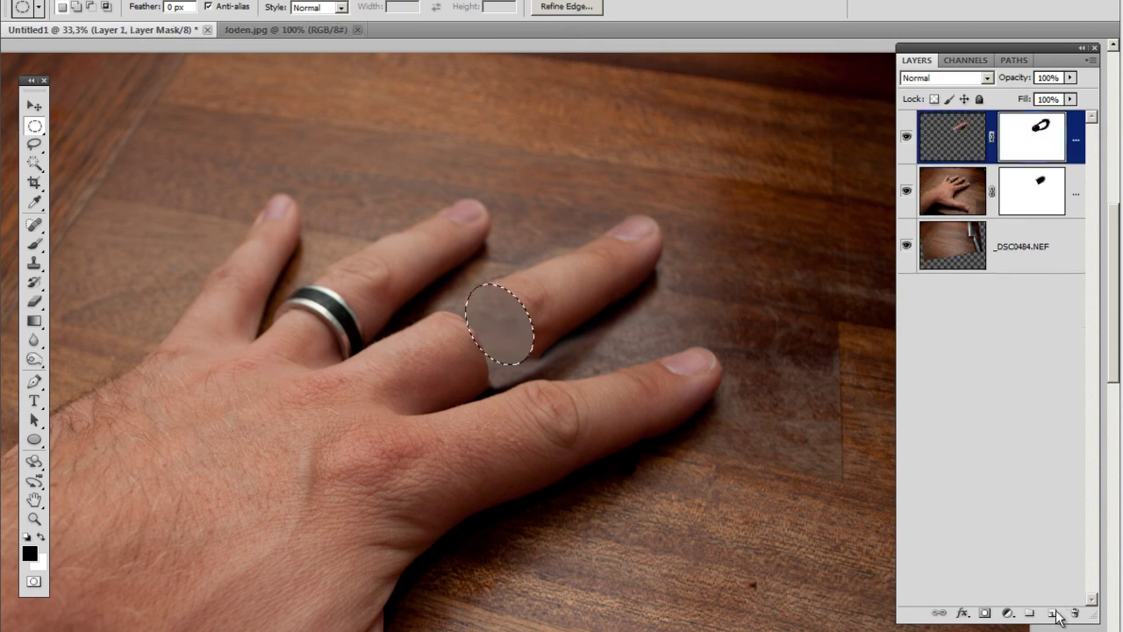
left_click(1052, 613)
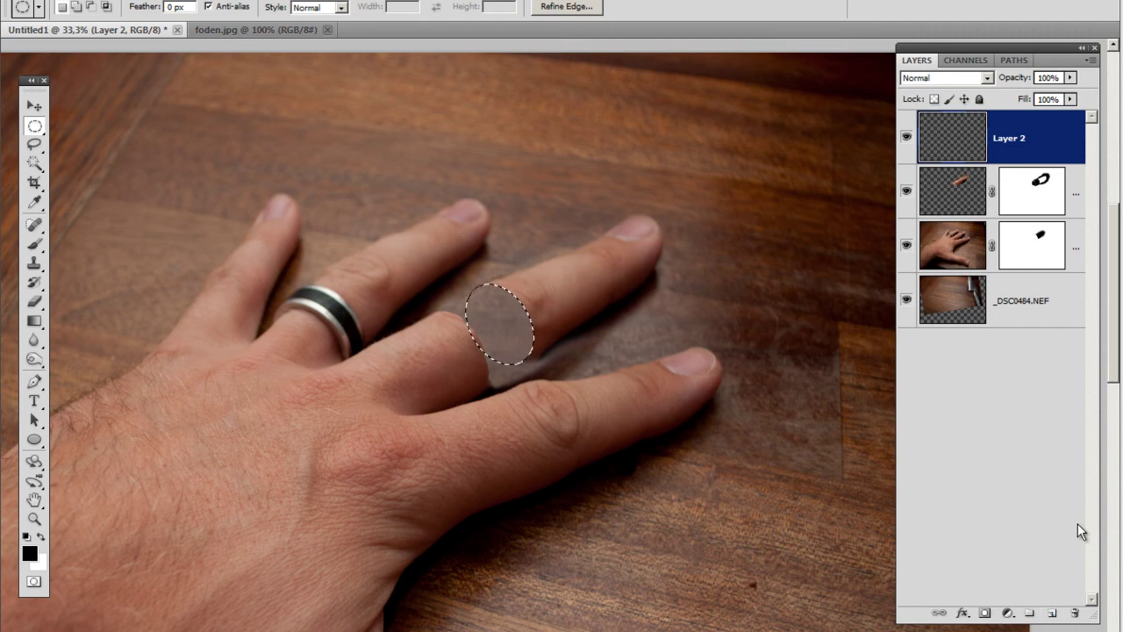
key("alt+BackSpace")
key("ctrl+d")
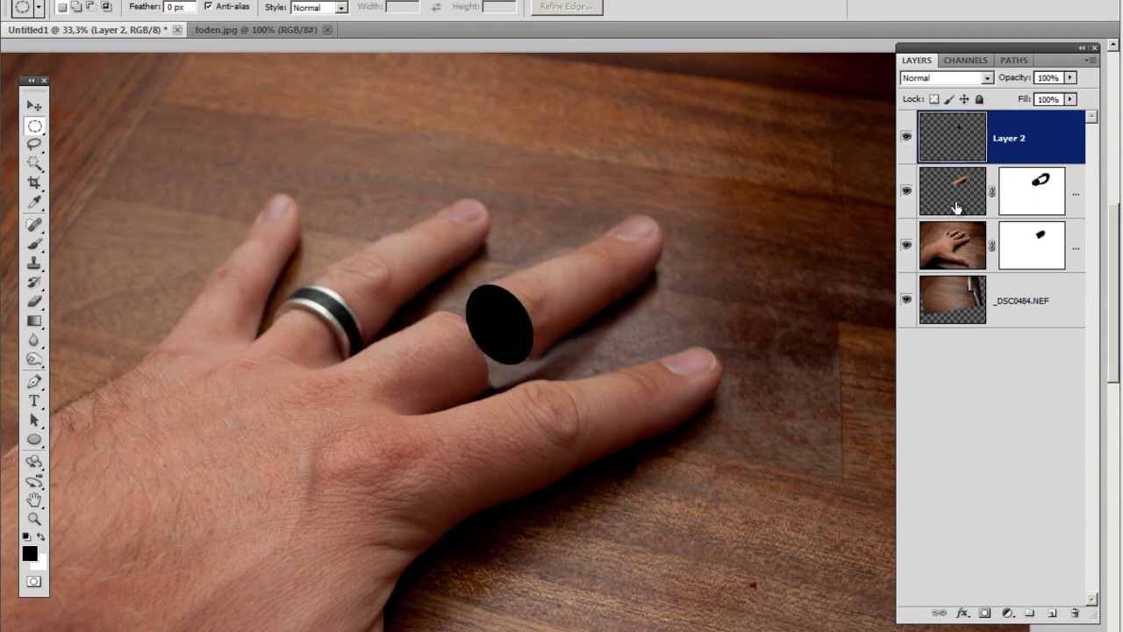
key("ctrl+v")
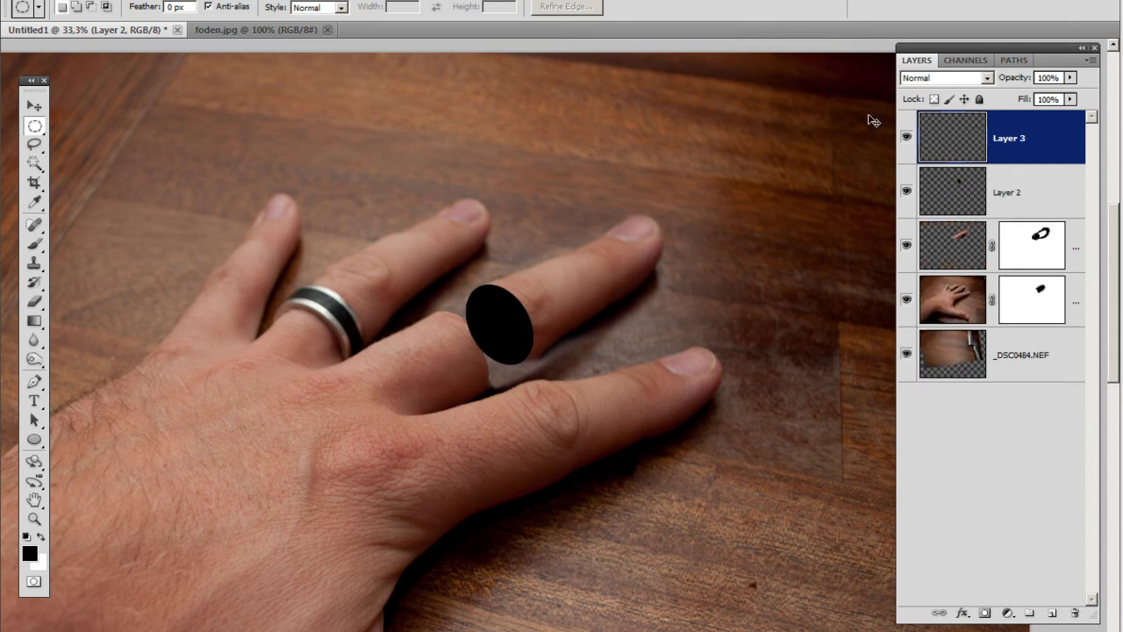
Move the flesh texture onto the black oval and distort it to about 133% by 145%, tilted
key("v")
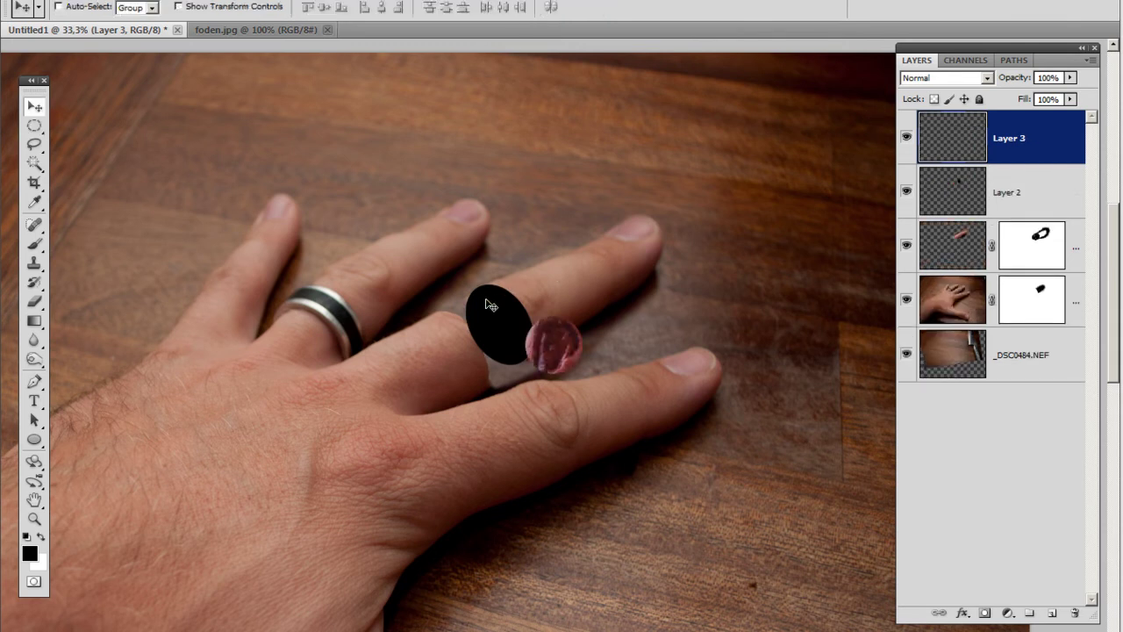
left_click_drag(555, 358, 496, 339)
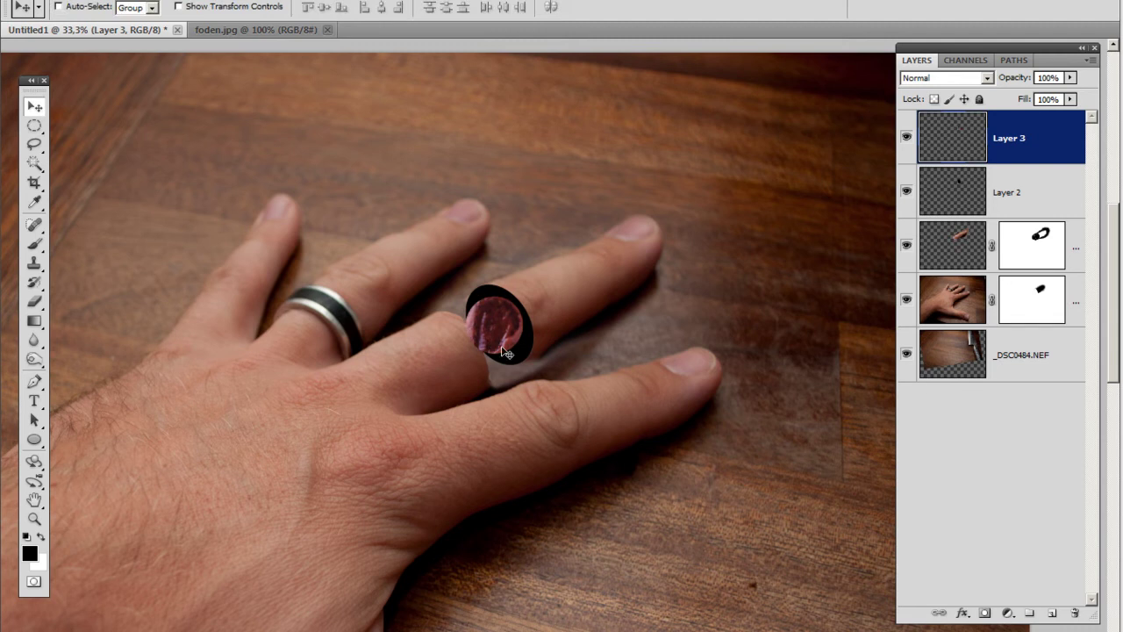
key("ctrl+t")
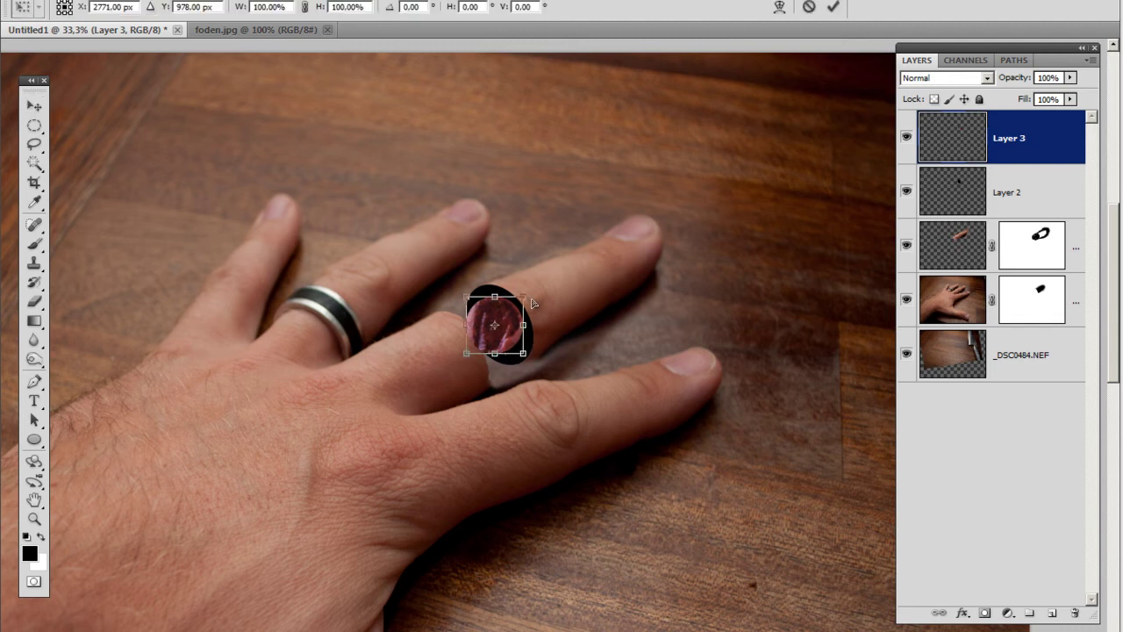
left_click_drag(523, 300, 533, 290)
left_click_drag(523, 355, 536, 378)
left_click_drag(470, 303, 463, 277)
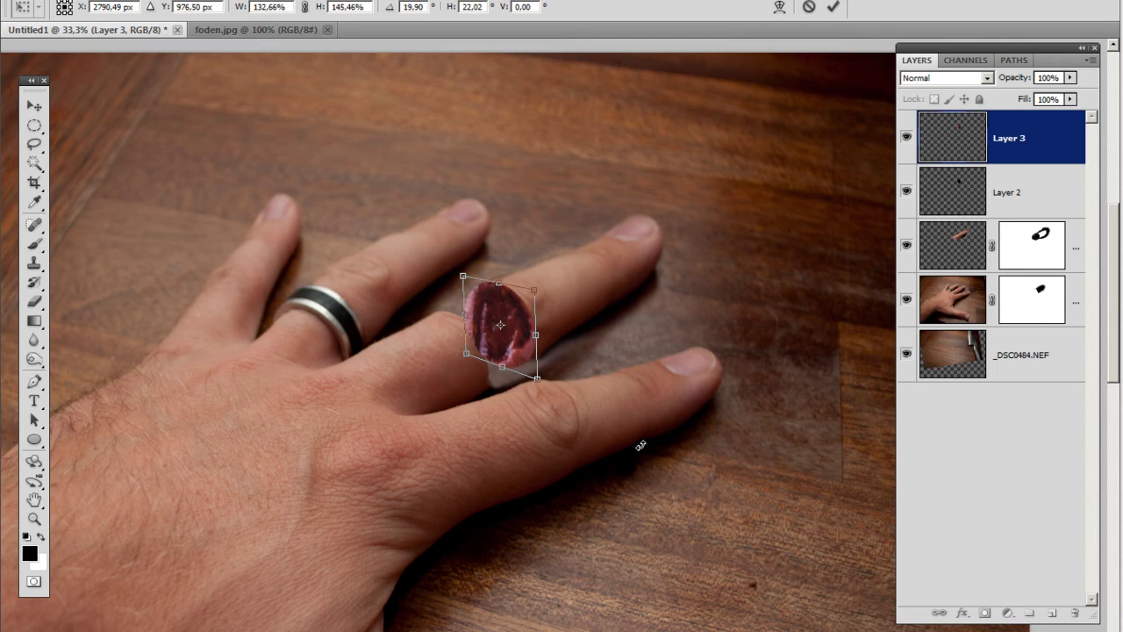
key("Return")
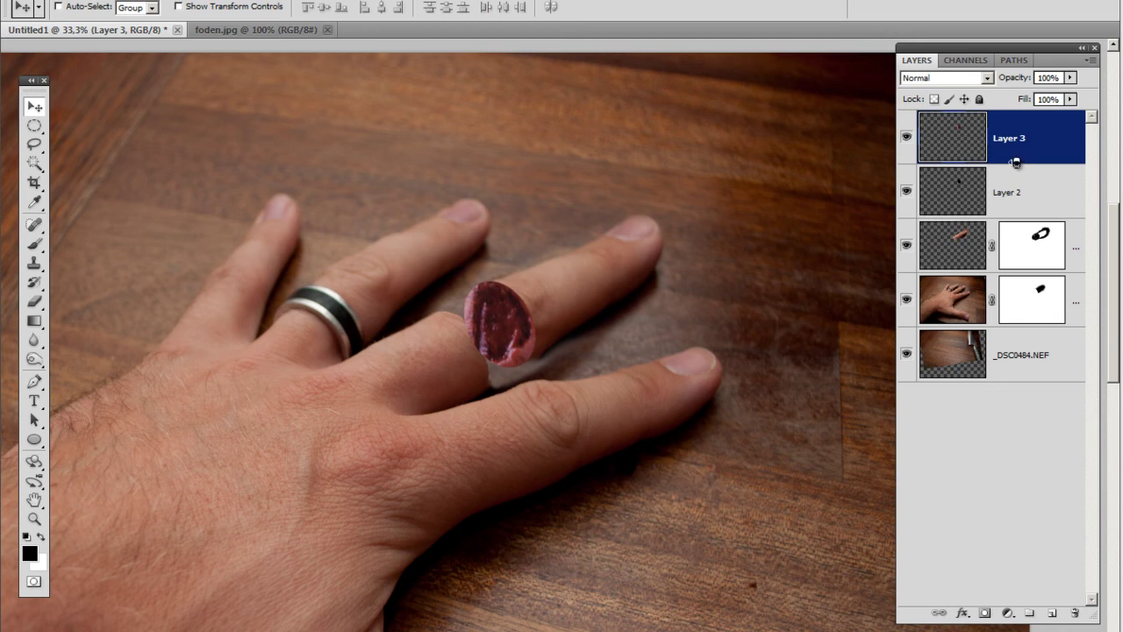
Select Layer 2 together with Layer 3 and merge them into one flesh layer
left_click_drag(1017, 166, 908, 178)
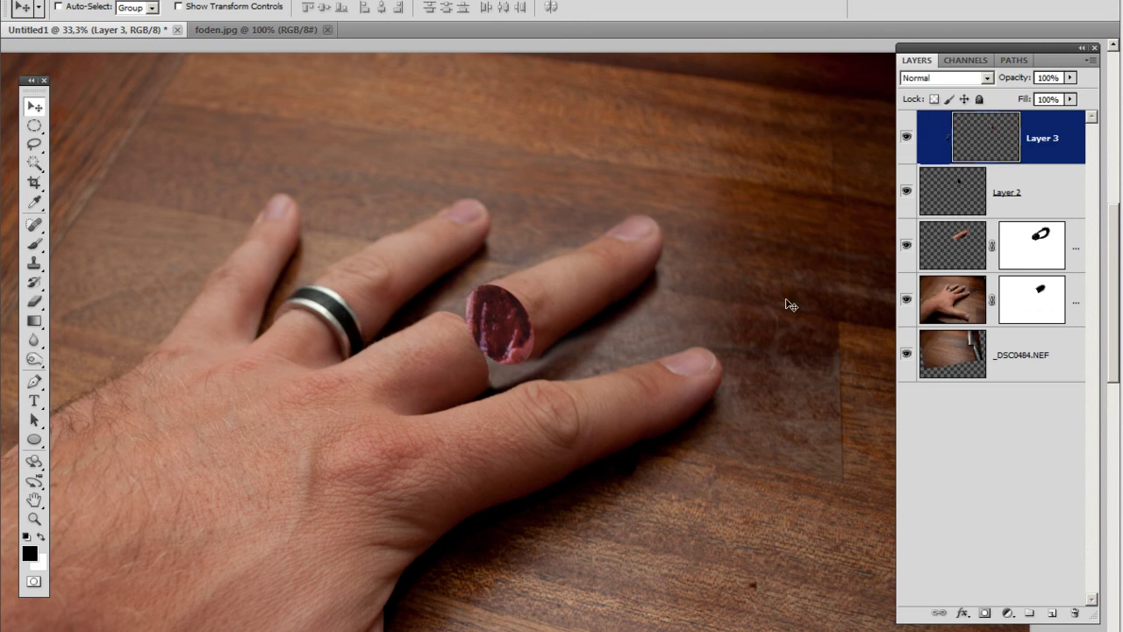
left_click(1054, 195, "shift")
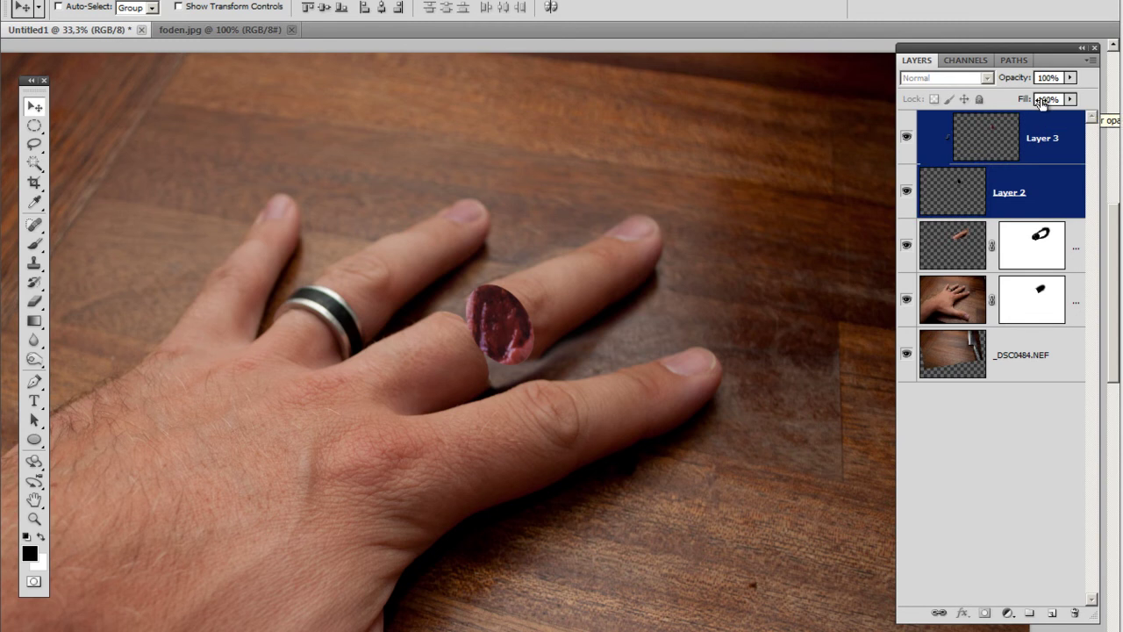
key("ctrl+e")
left_click(908, 140)
left_click(908, 142)
Zoom to 100% on the wound and give the merged Layer 3 a white layer mask
key("ctrl+plus")
key("ctrl+plus")
left_click(908, 141)
left_click(907, 140)
key("ctrl+plus")
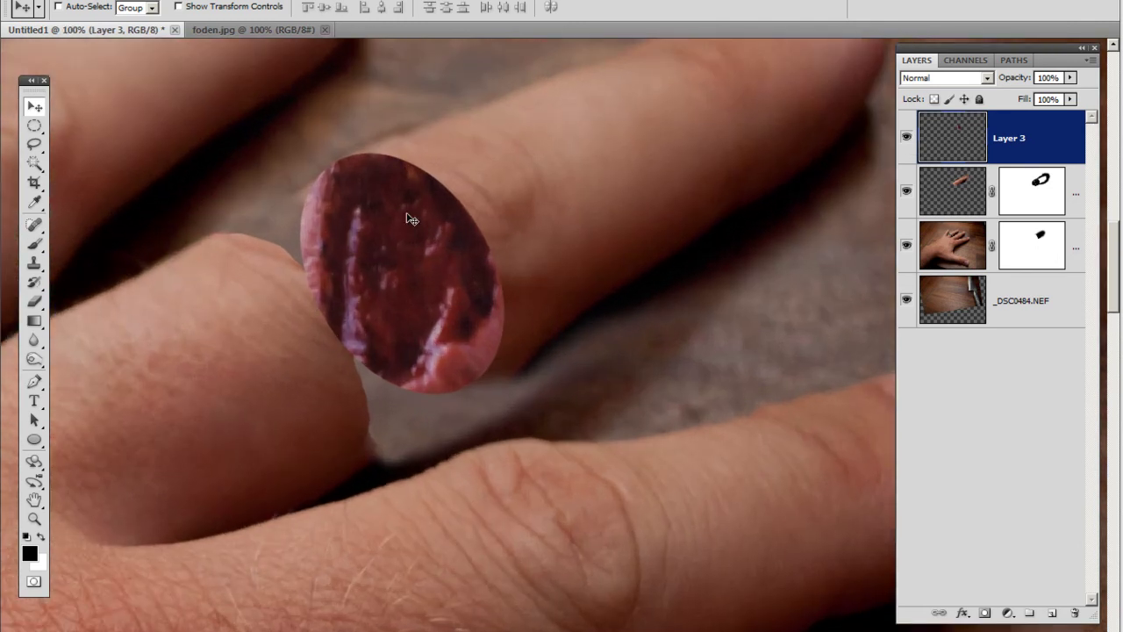
left_click_drag(413, 399, 571, 384)
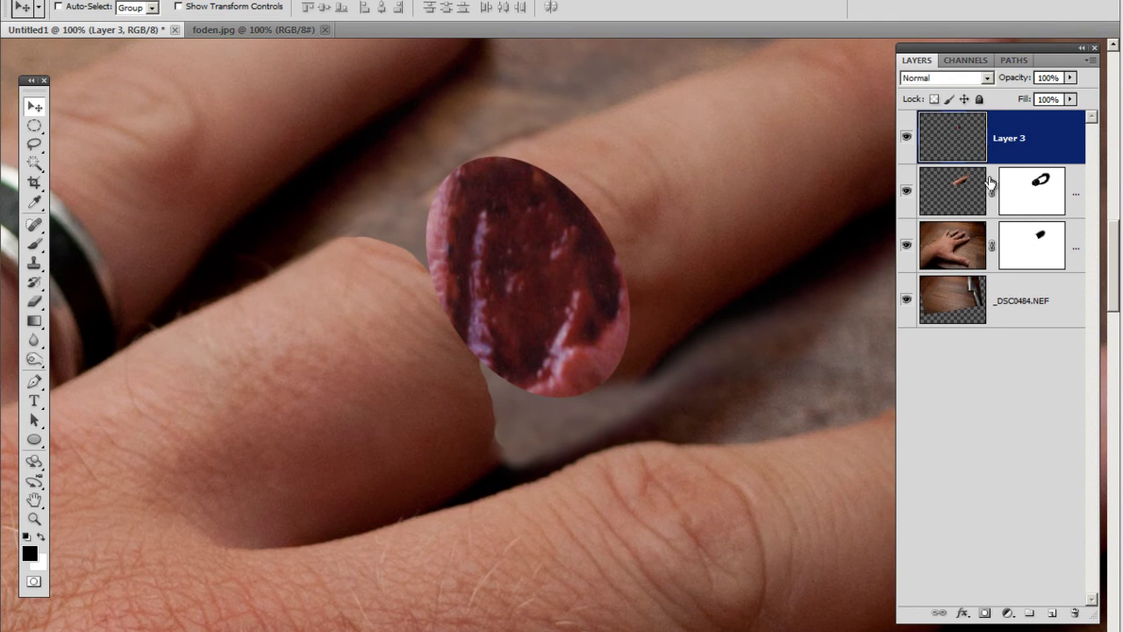
left_click(984, 612)
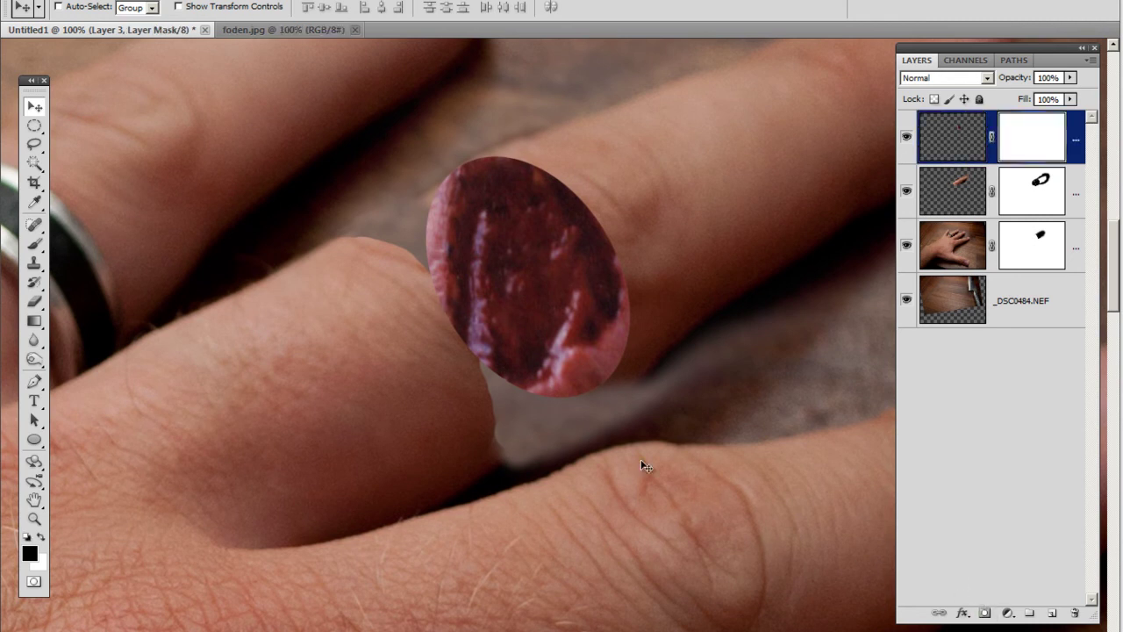
Set up a 10 px brush painting with white
key("b")
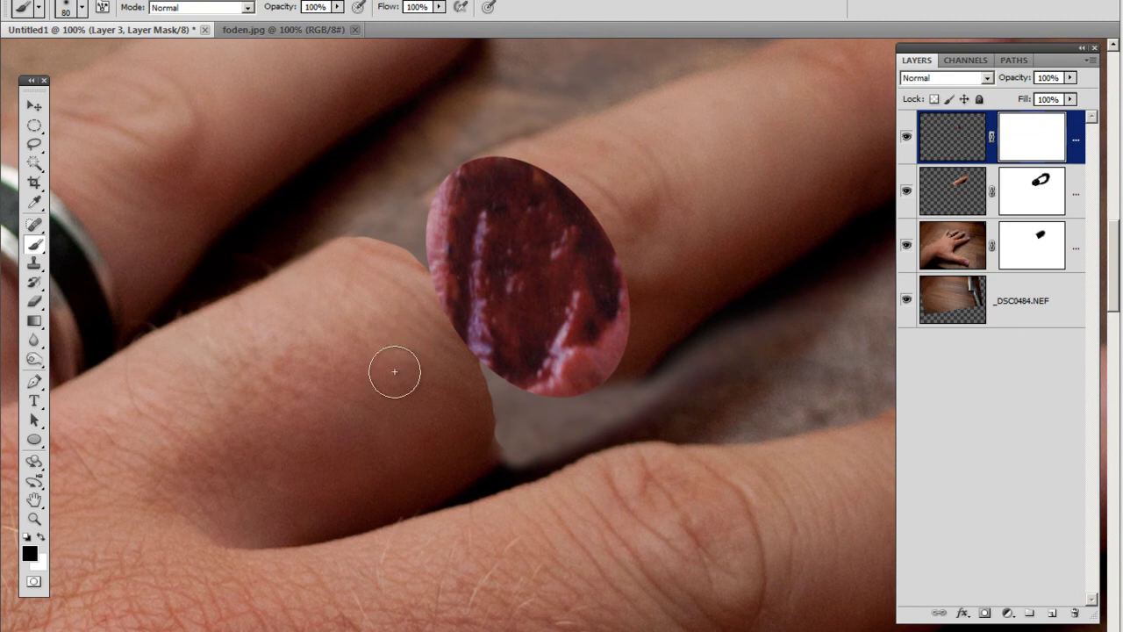
key("bracketleft")
key("bracketleft")
key("bracketleft")
key("bracketleft")
key("bracketleft")
key("bracketleft")
key("bracketleft")
key("bracketleft")
key("bracketleft")
key("bracketleft")
key("bracketleft")
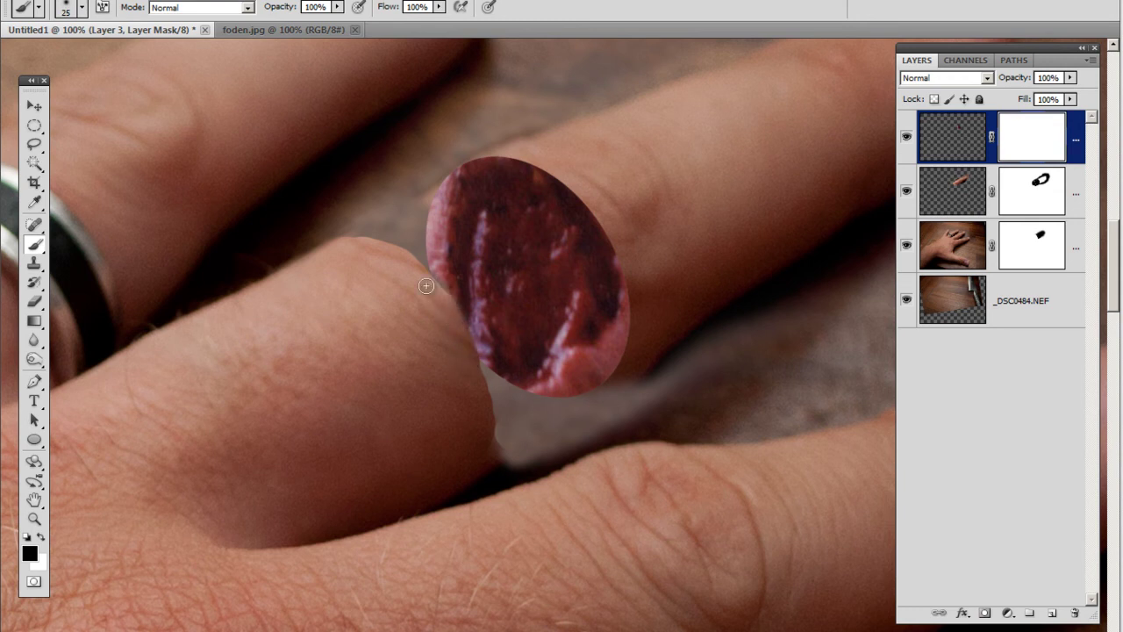
key("x")
key("bracketleft")
key("bracketleft")
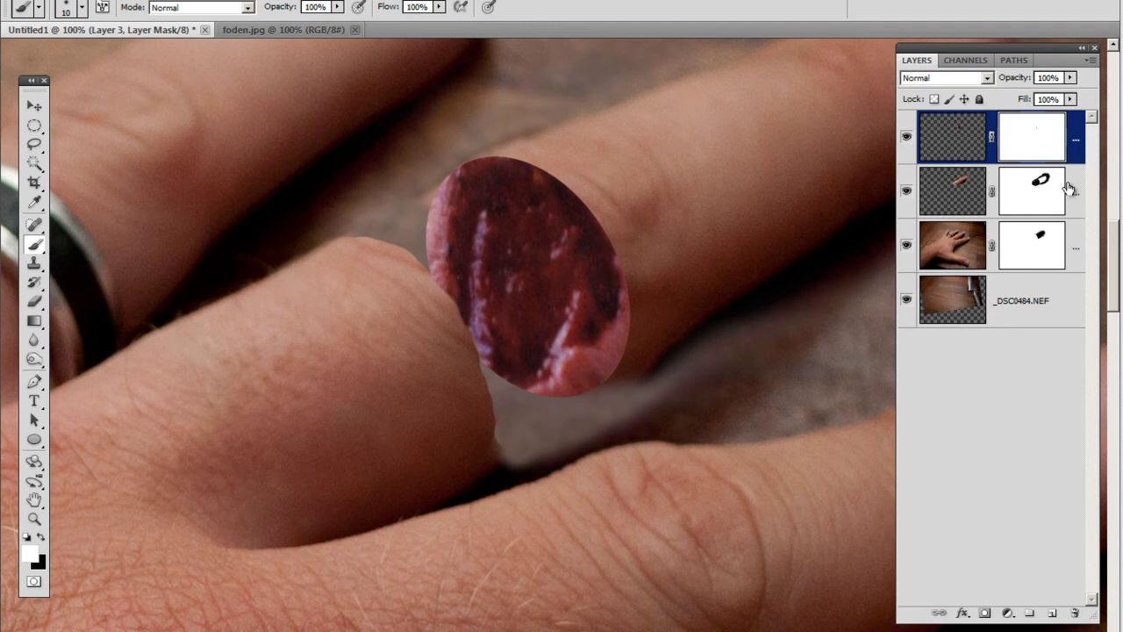
Touch up Layer 1's mask along the oval's top edge, then target the _DSC0480.NEF mask
left_click(1038, 194)
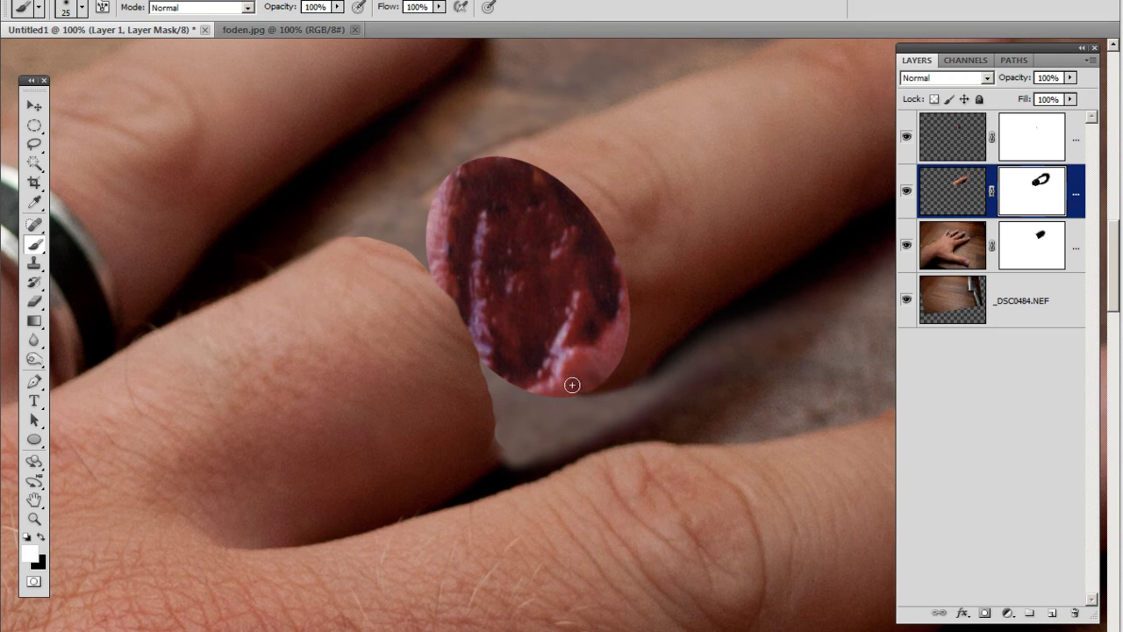
left_click_drag(496, 164, 492, 159)
left_click(1009, 256)
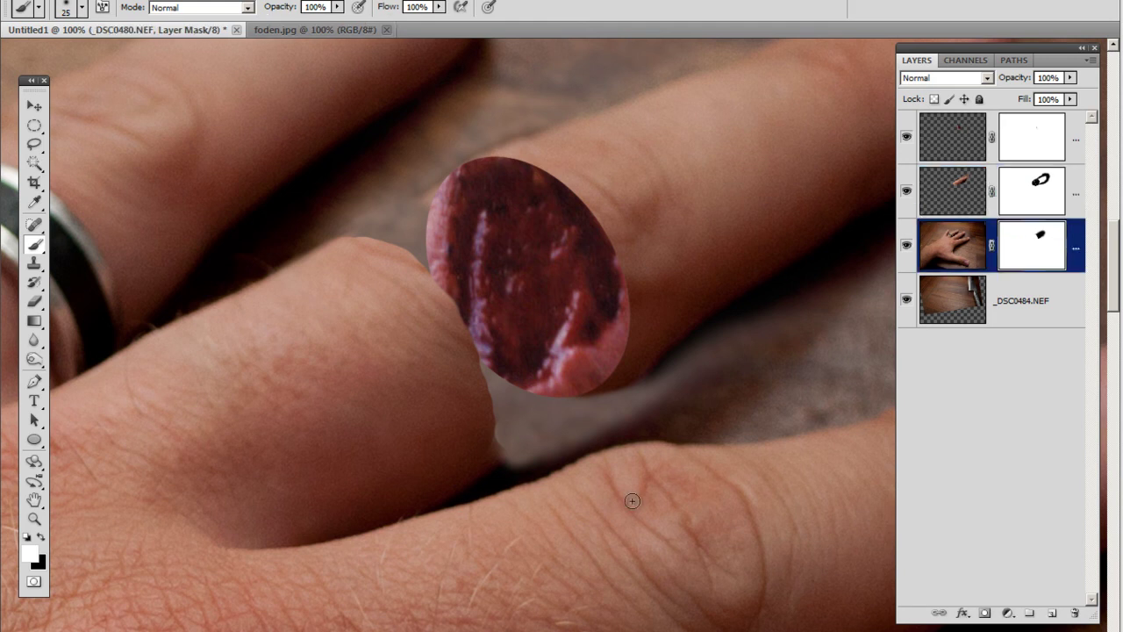
key("x")
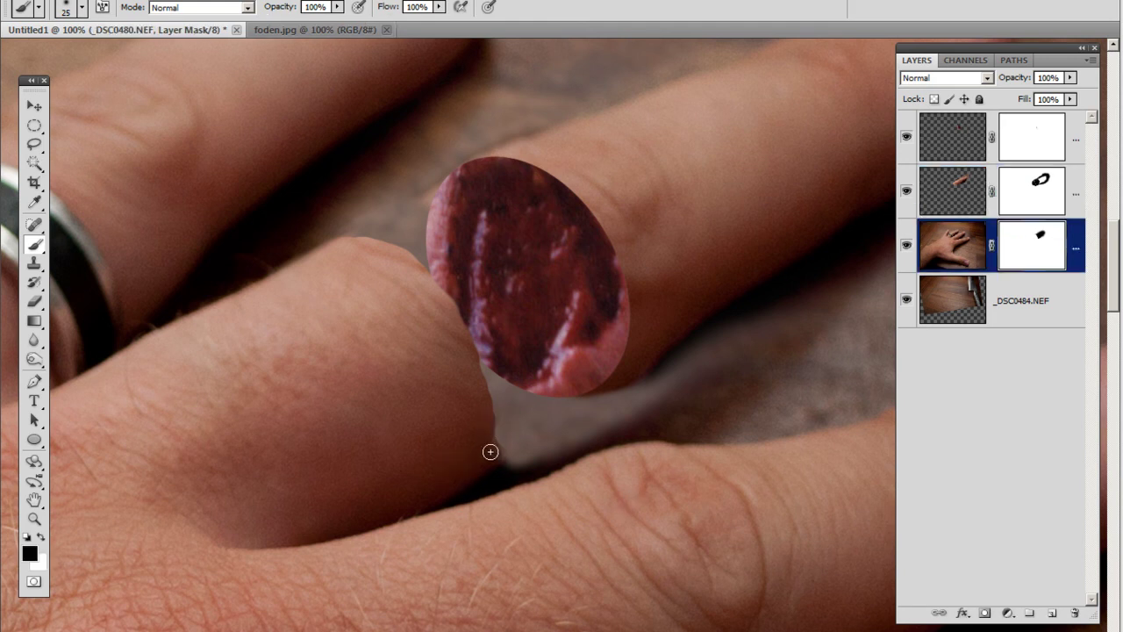
key("x")
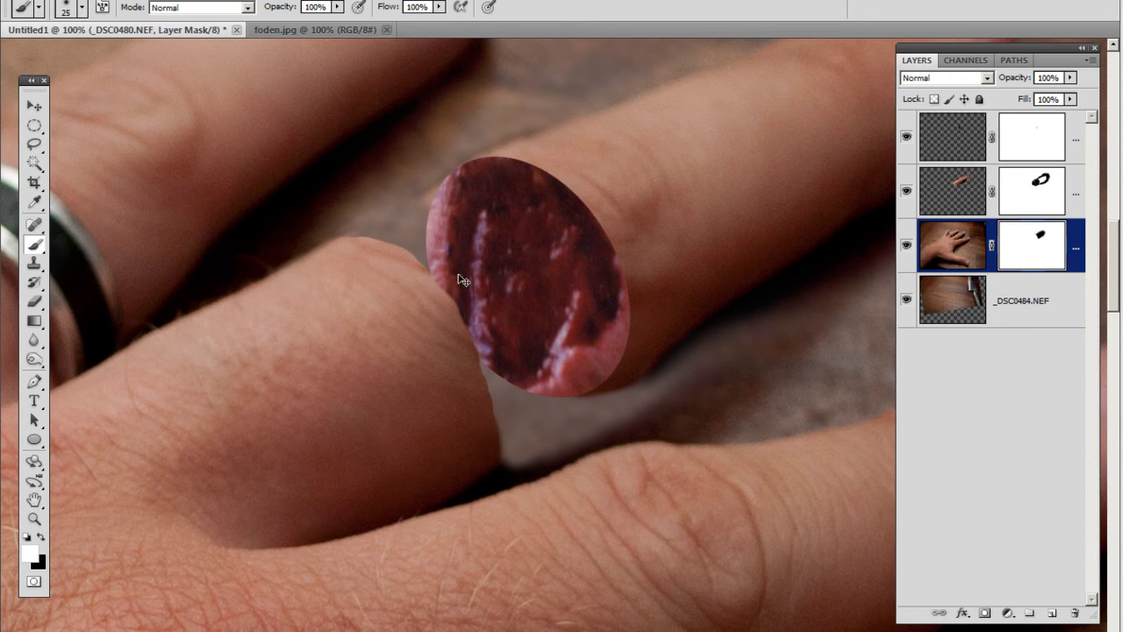
key("ctrl+minus")
key("ctrl+minus")
key("ctrl+minus")
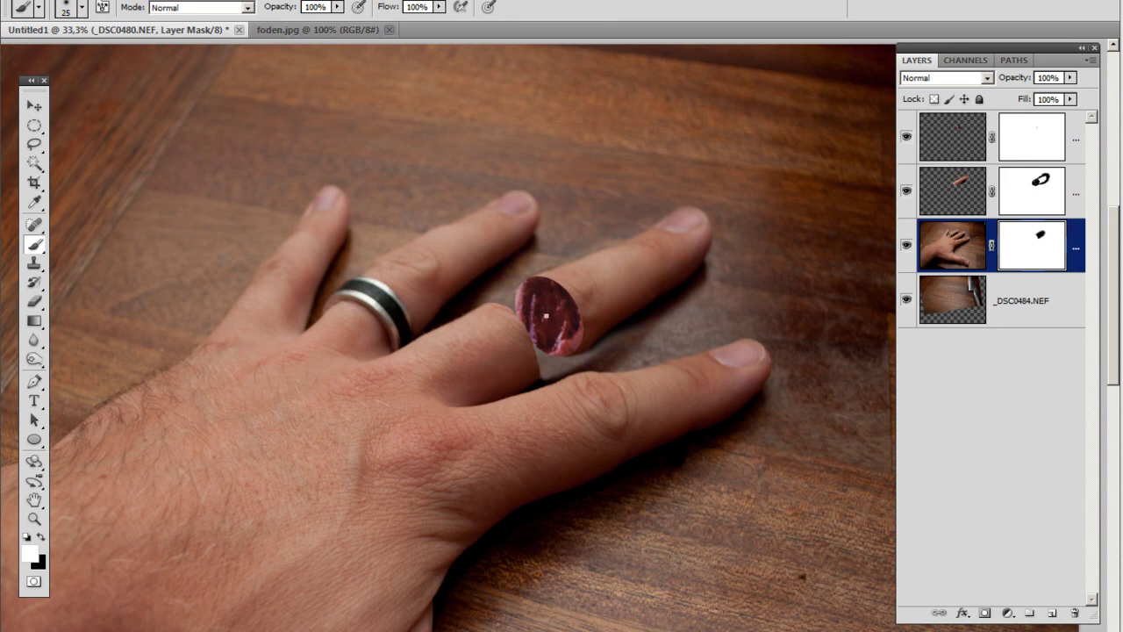
Apply a Gaussian Blur of about 2.1 pixels to Layer 3's wound patch
left_click(958, 153)
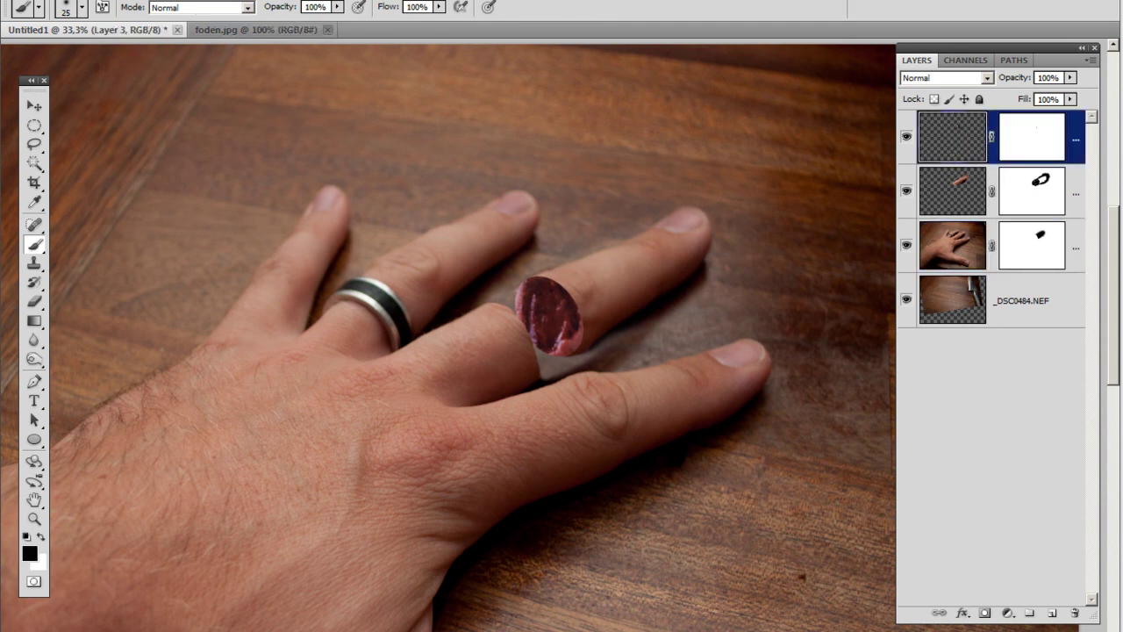
left_click(233, 3)
mouse_move(266, 118)
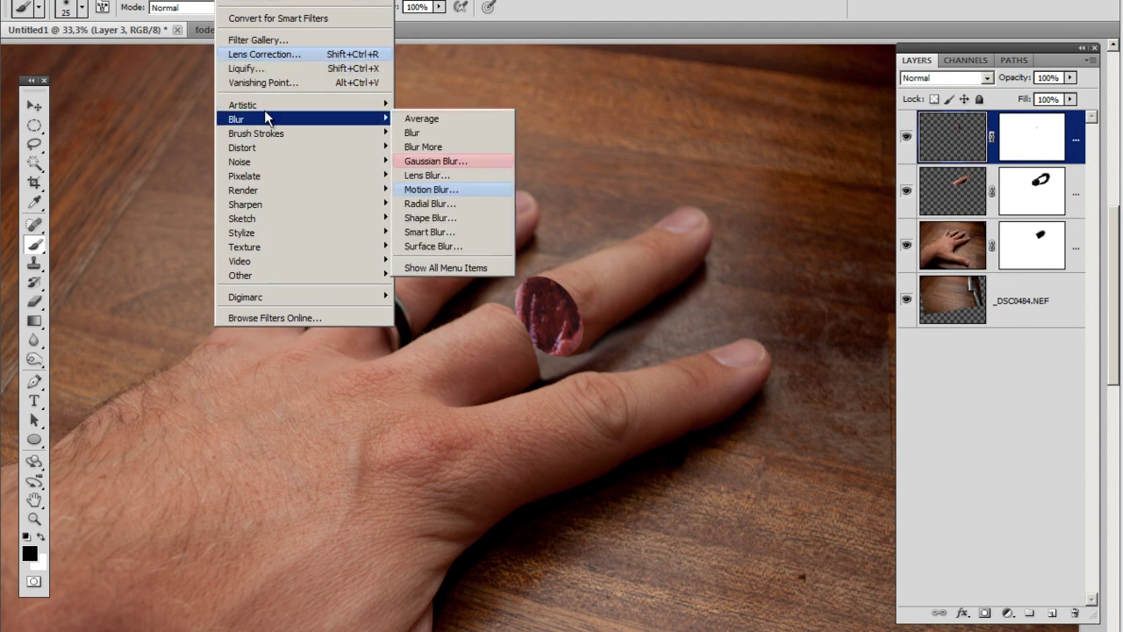
left_click(424, 163)
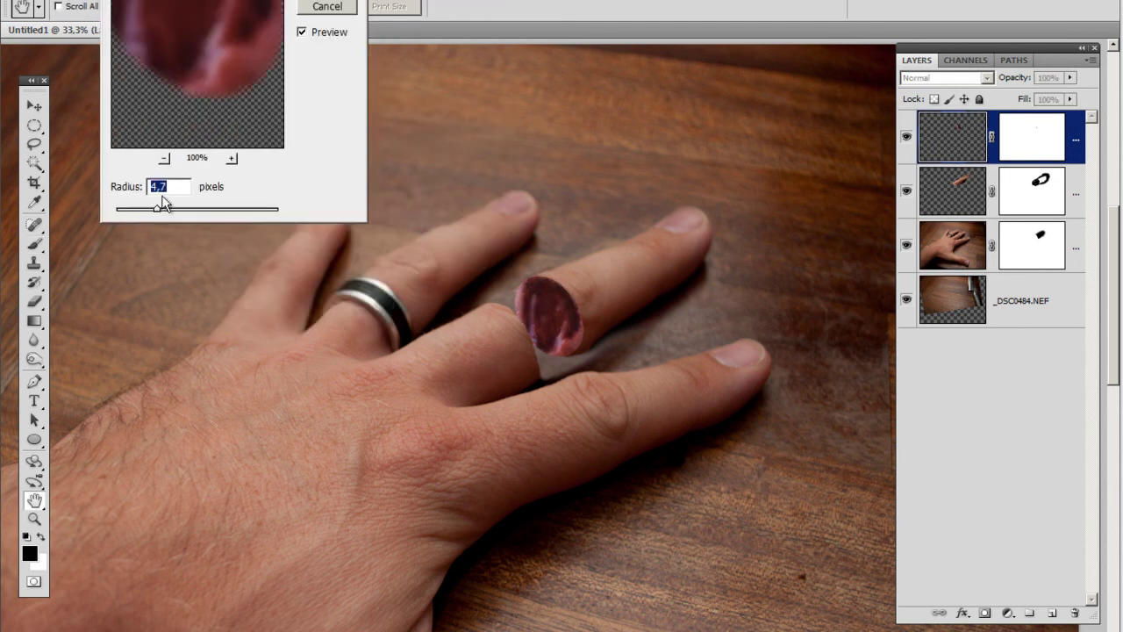
left_click_drag(156, 211, 136, 219)
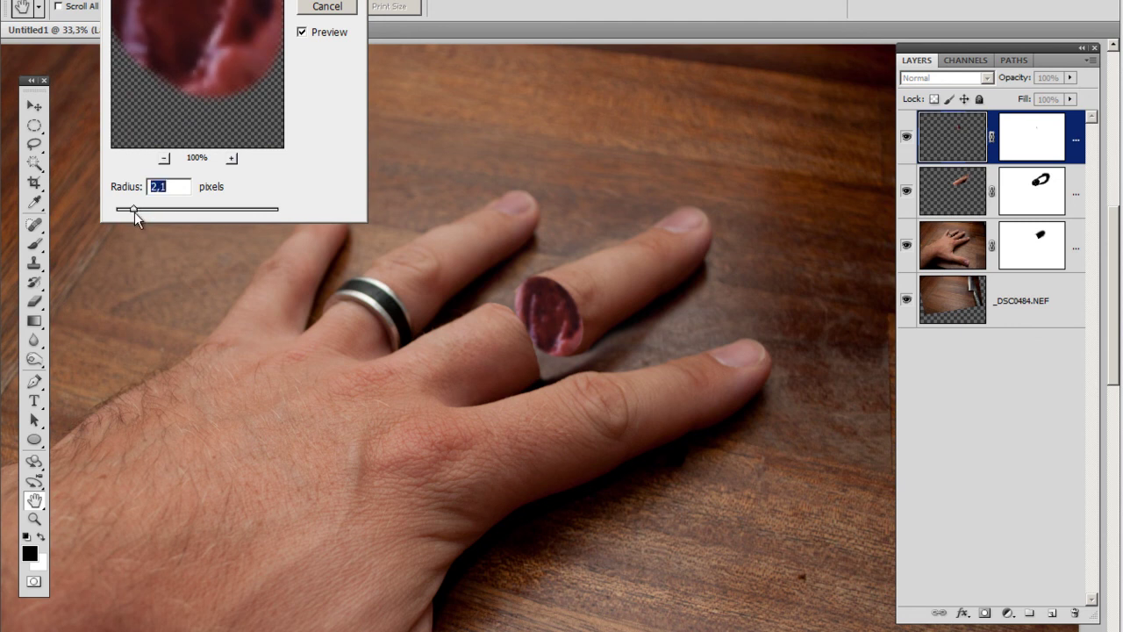
left_click(302, 32)
left_click(302, 33)
left_click(312, 0)
key("b")
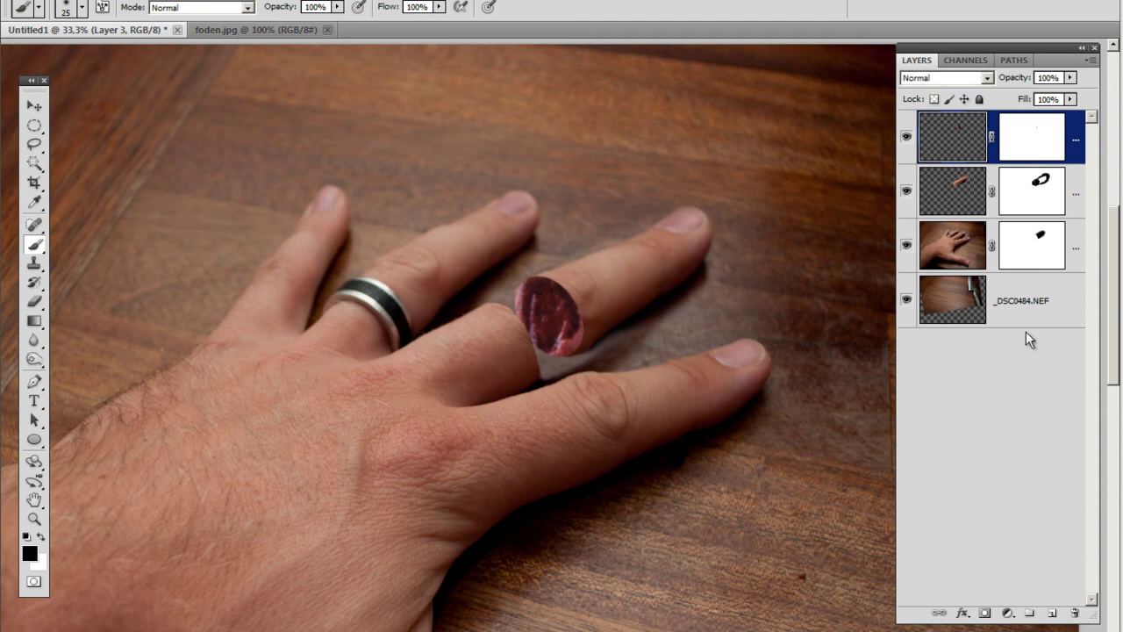
Give the wound layer a Multiply Inner Shadow: 75%, angle -96, distance 25, size 46
double_click(1077, 133)
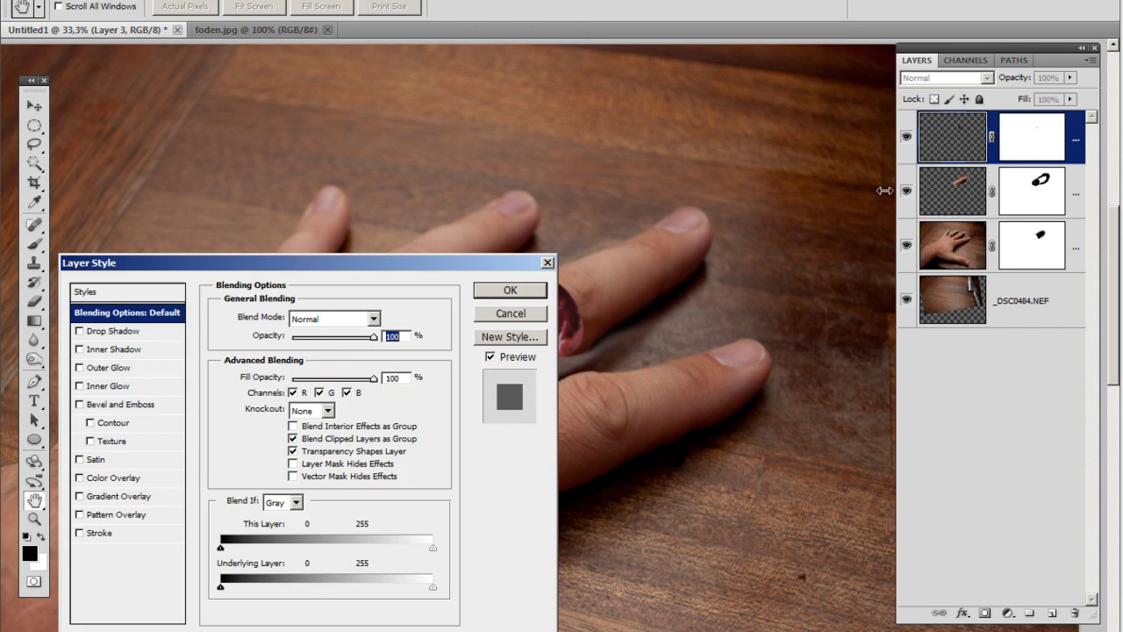
left_click_drag(409, 261, 945, 195)
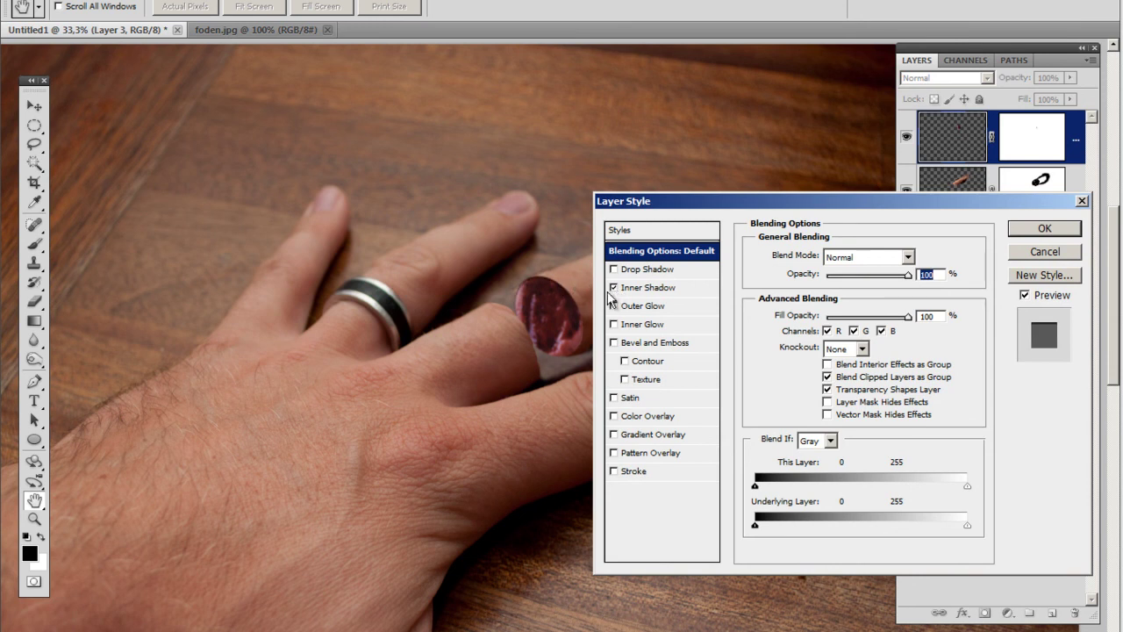
left_click(637, 293)
mouse_move(554, 334)
left_mouse_down()
mouse_move(550, 319)
mouse_move(562, 321)
left_mouse_up()
left_click_drag(816, 360, 833, 359)
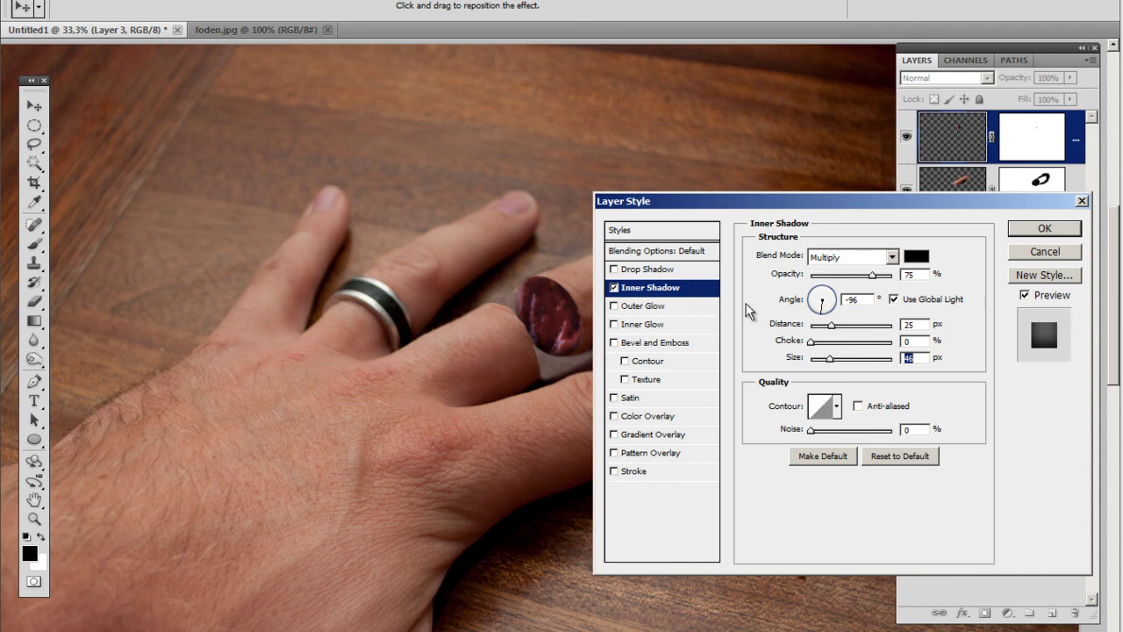
left_click(615, 343)
left_click(614, 344)
left_click(1029, 227)
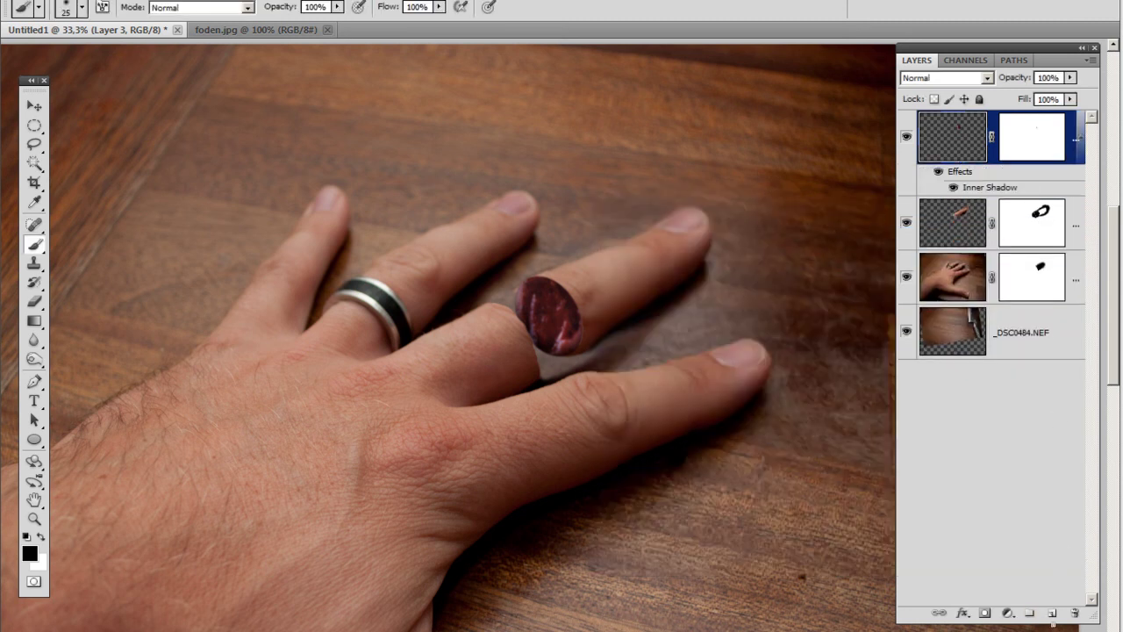
Add a new Layer 4 and paint a thin black line along the wound oval's rim
left_click(1054, 614)
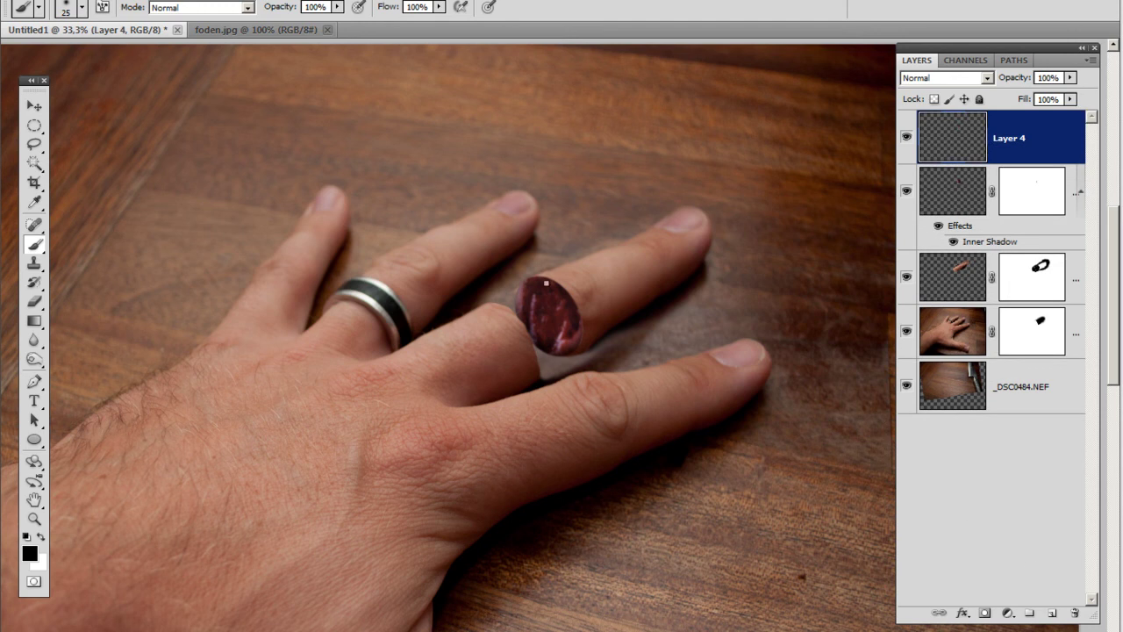
scroll(504, 189, "up", 3)
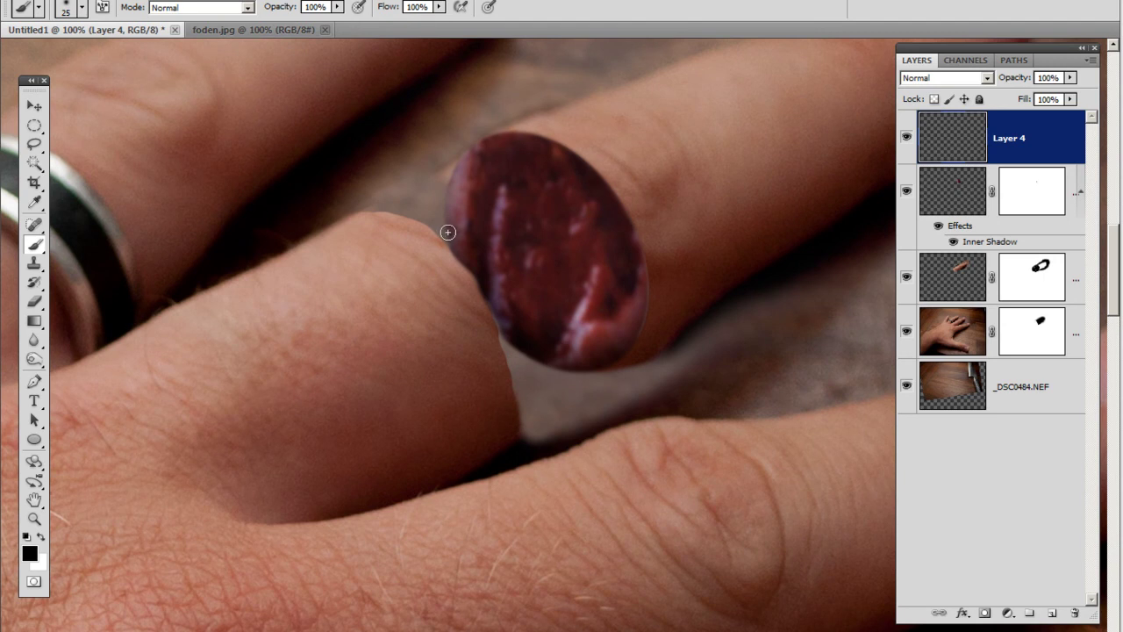
key("bracketleft")
mouse_move(452, 244)
left_mouse_down()
mouse_move(452, 174)
mouse_move(469, 145)
left_mouse_up()
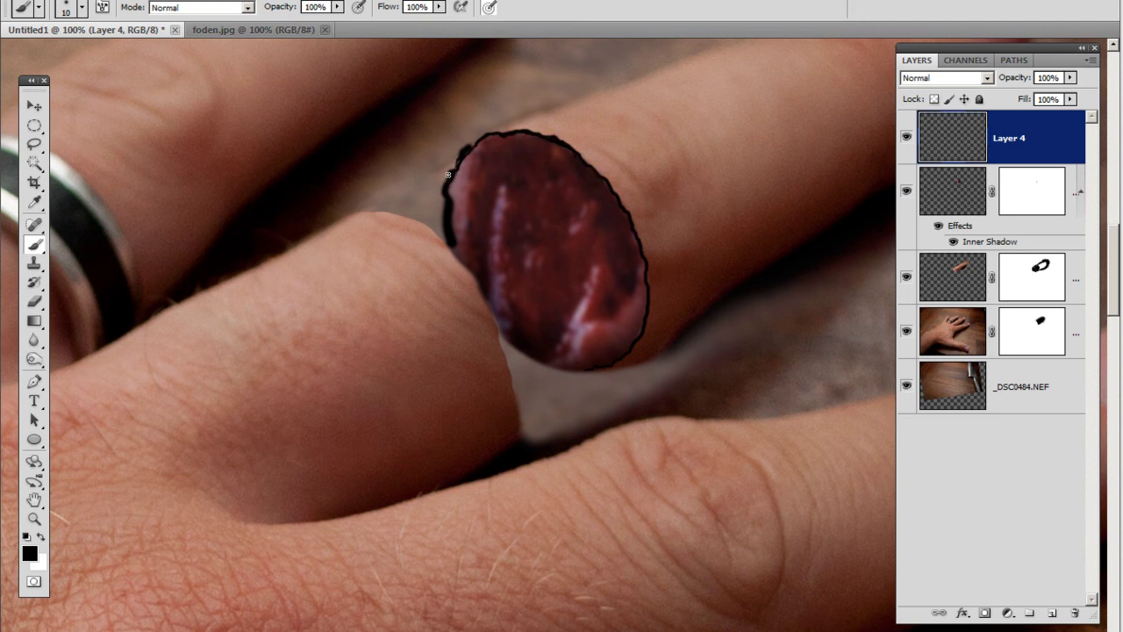
Add a Gradient Overlay to Layer 4 and set its left stop to dark red 6d0c0c
double_click(1057, 139)
left_click_drag(778, 199, 840, 158)
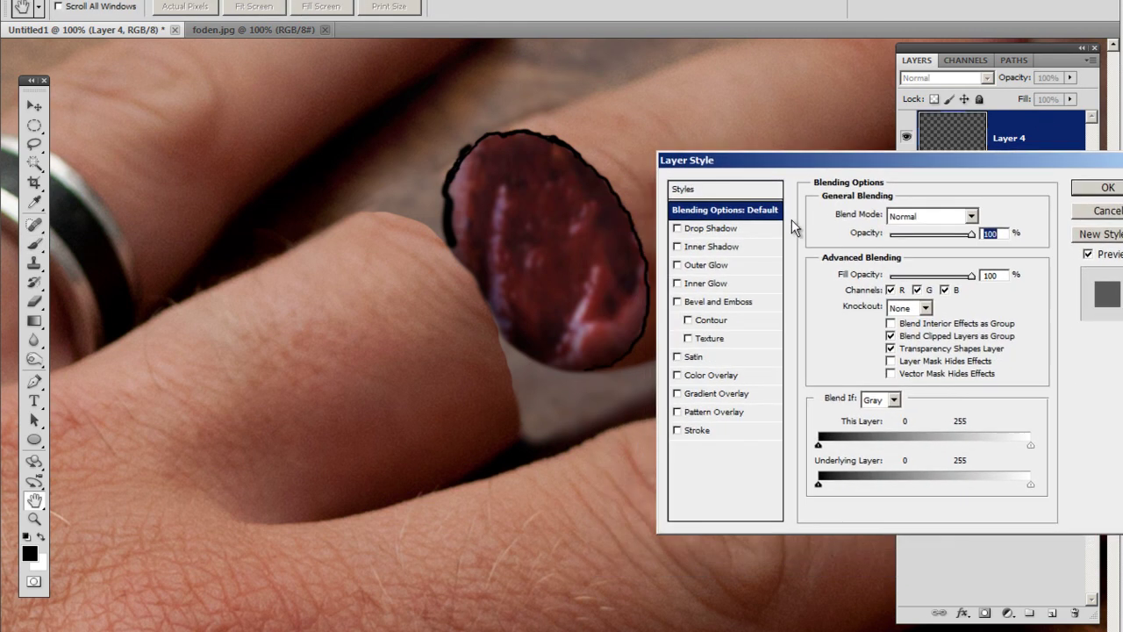
left_click(690, 396)
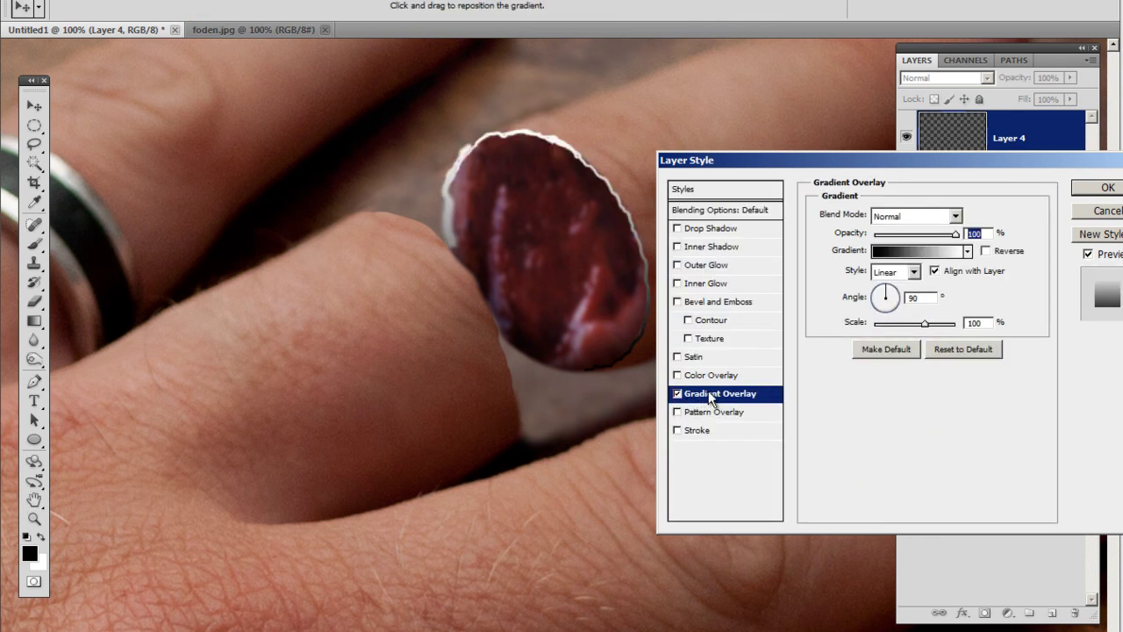
left_click(942, 255)
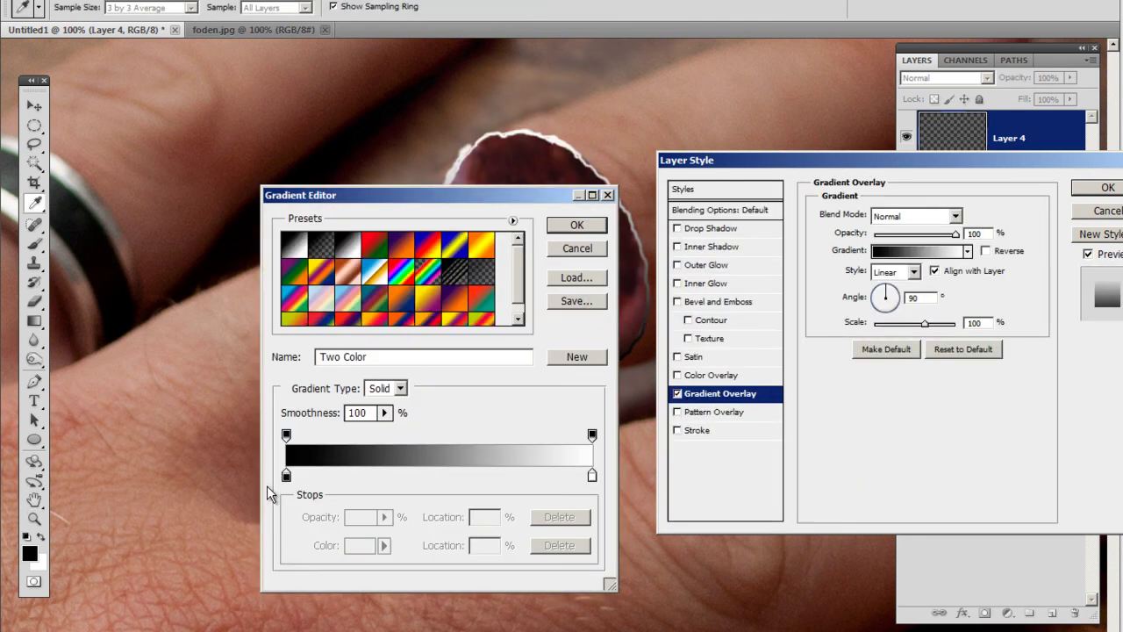
left_click(286, 476)
double_click(286, 476)
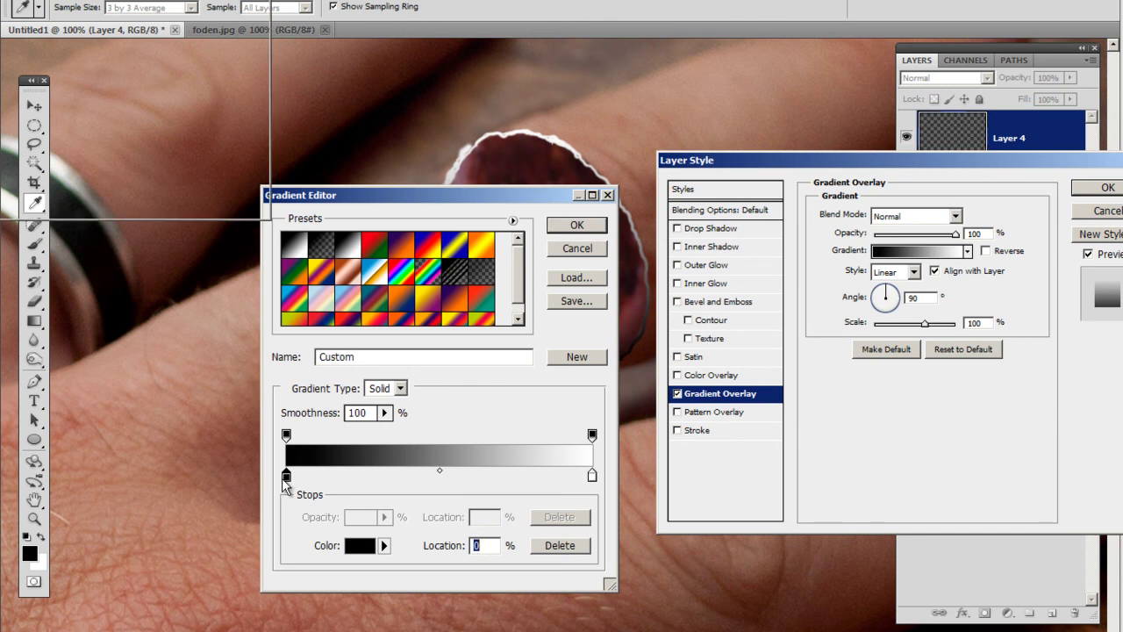
left_click(11, 3)
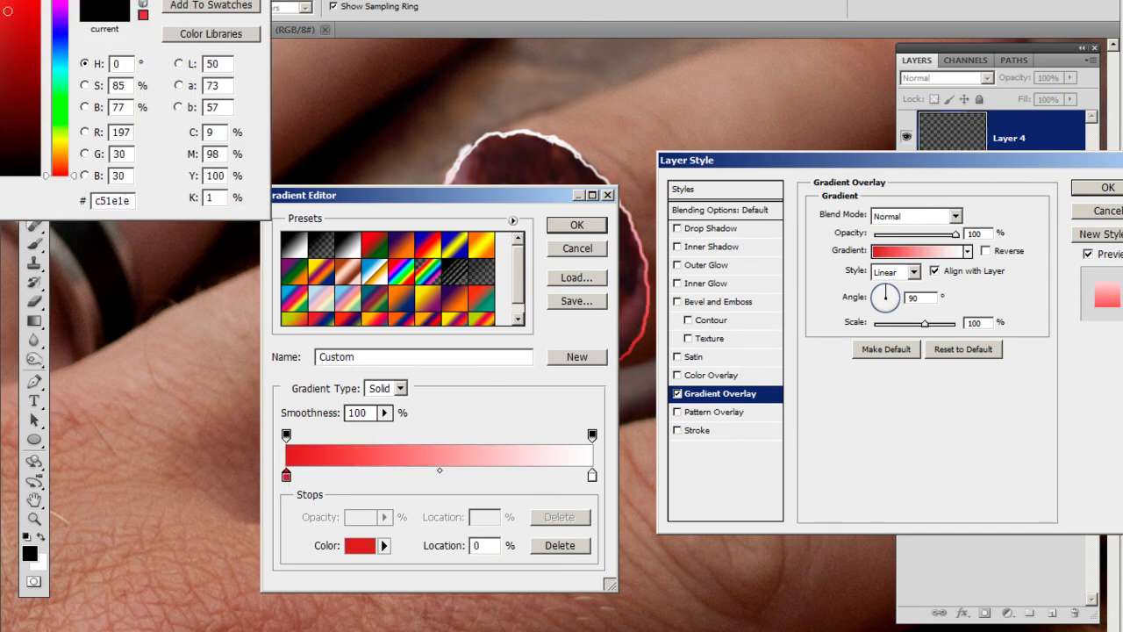
left_click_drag(131, 0, 193, 4)
left_click(179, 162)
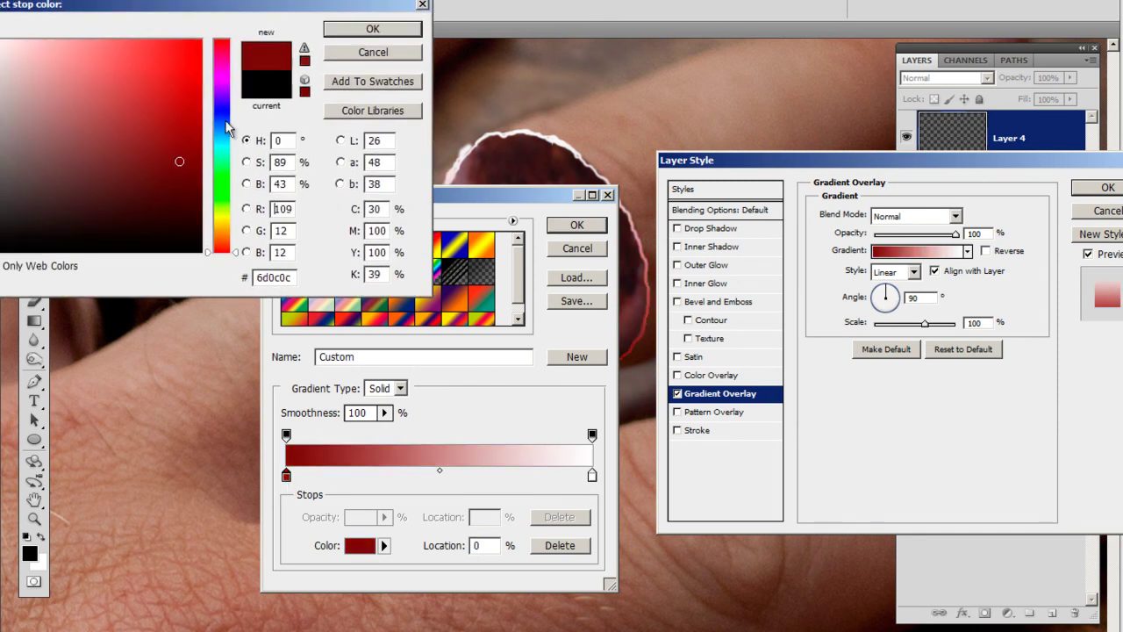
left_click(344, 29)
Move the right gradient stop to location 97 and set it to a dark red sampled from the wound
left_click(592, 475)
mouse_move(595, 482)
left_mouse_down()
mouse_move(583, 481)
mouse_move(594, 484)
left_mouse_up()
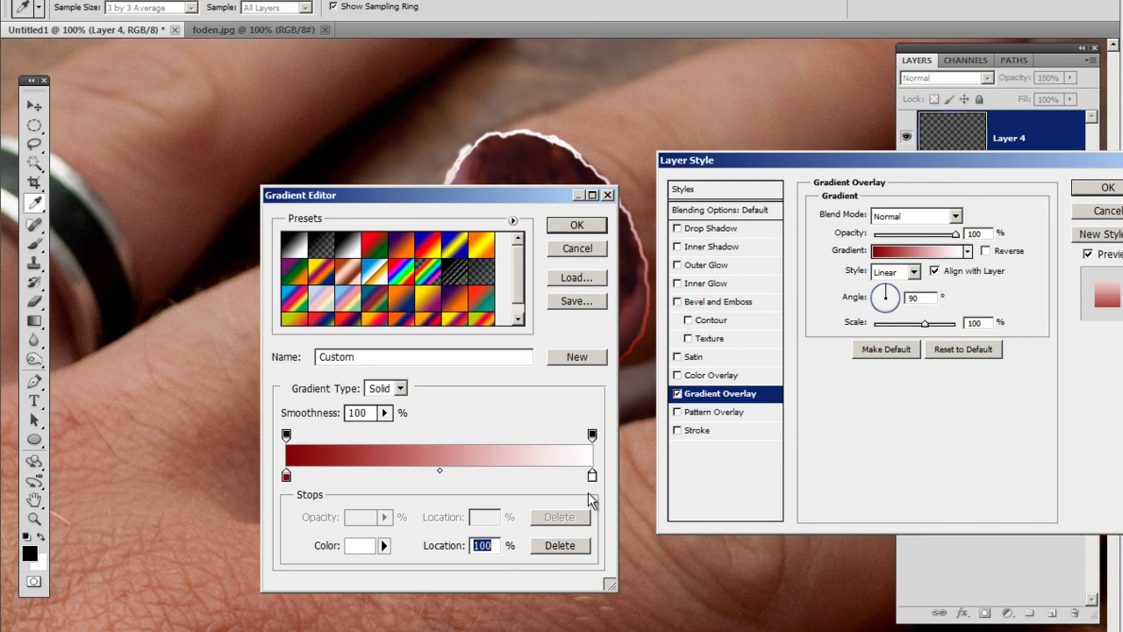
left_click(358, 547)
left_click(171, 167)
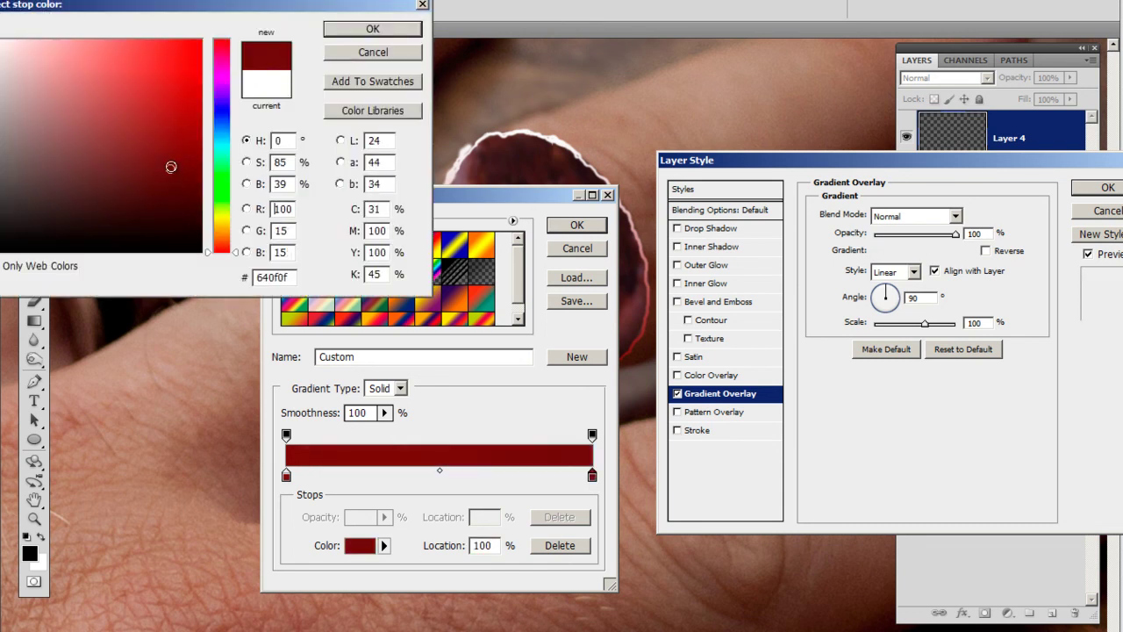
left_click(221, 60)
left_click(127, 128)
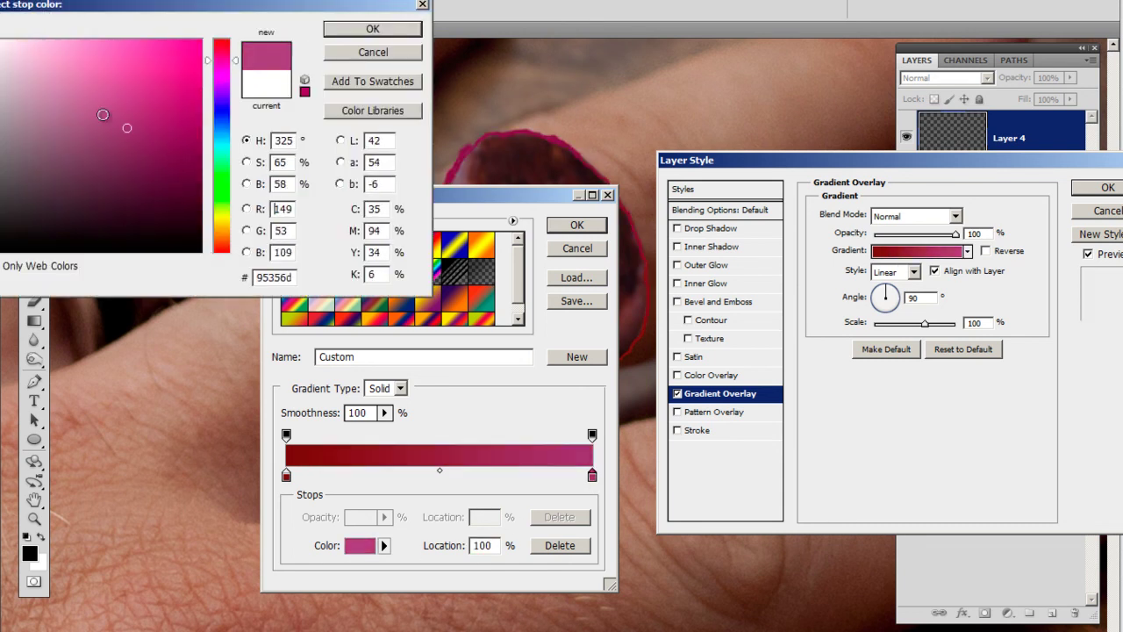
left_click(25, 41)
left_click(214, 231)
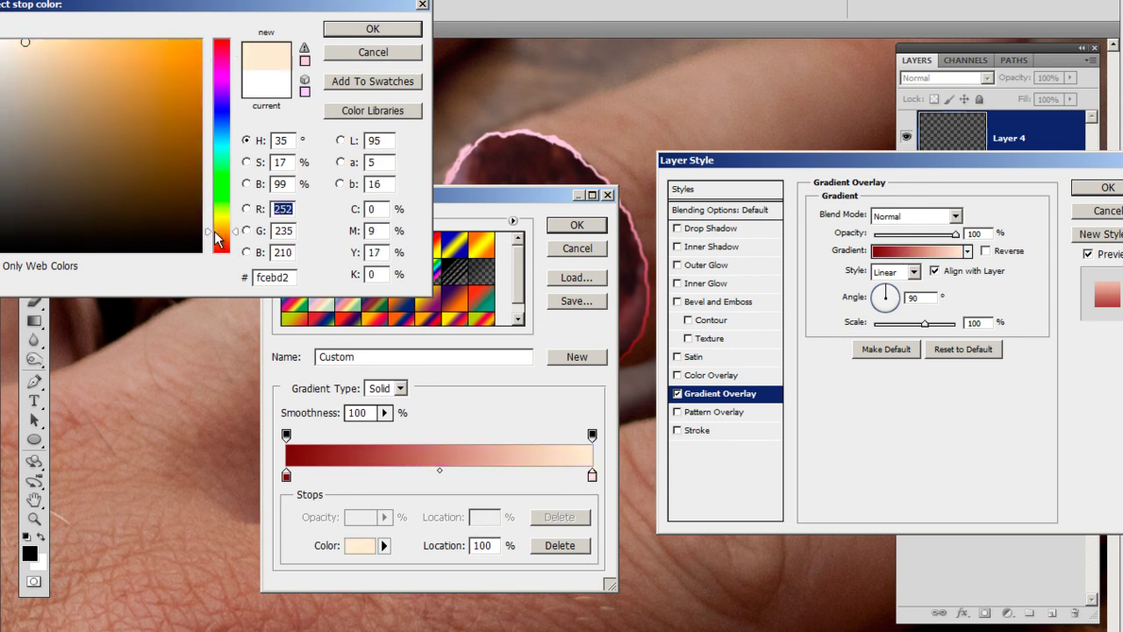
left_click(564, 155)
left_click(635, 306)
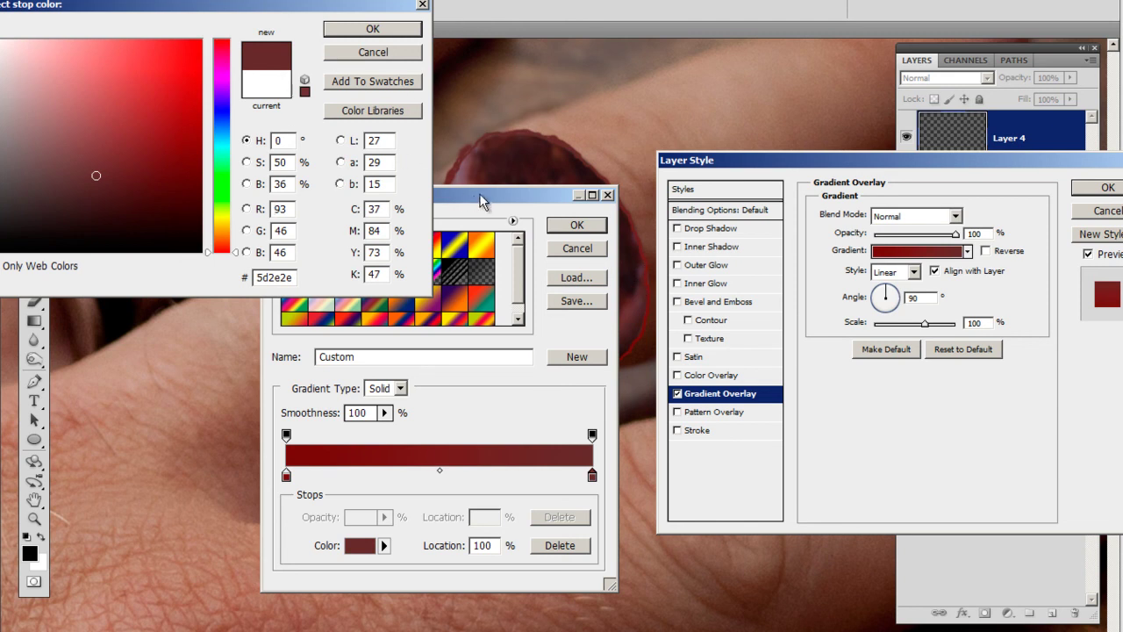
left_click(372, 28)
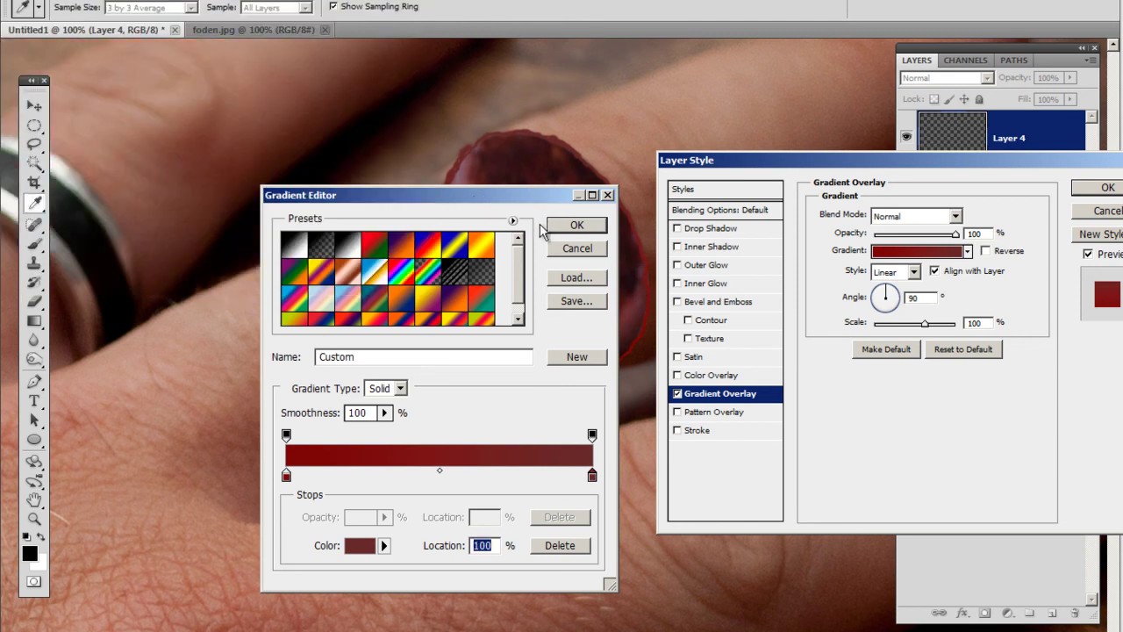
left_click(558, 228)
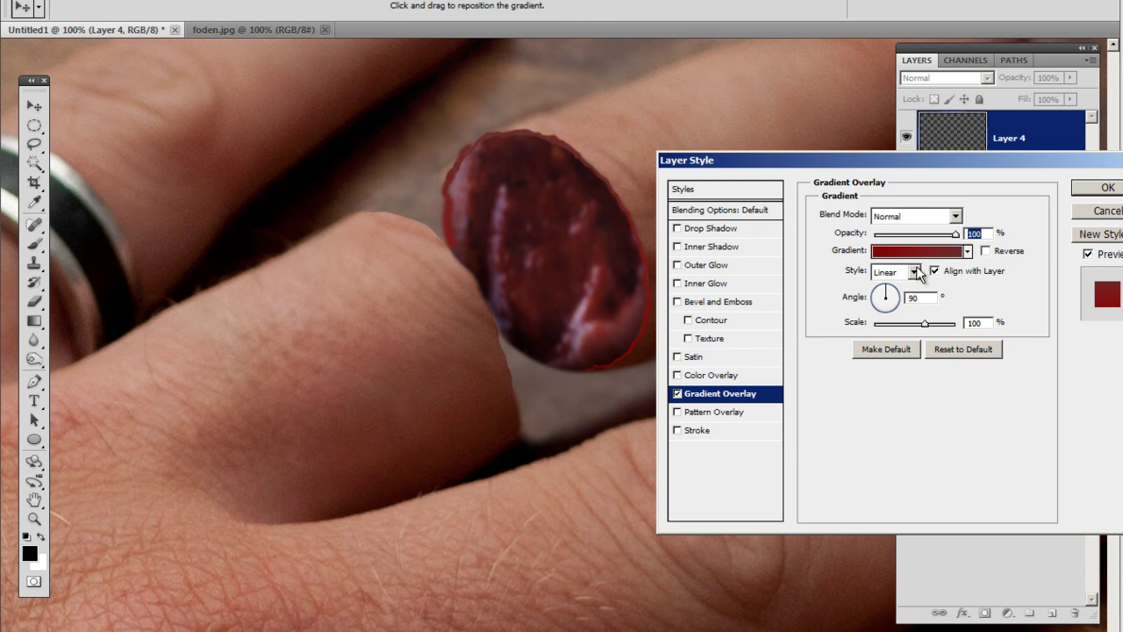
left_click_drag(924, 324, 895, 332)
Set gradient scale 52 and opacity 78, add Bevel and Emboss, and lower Layer 4 to 66%
mouse_move(956, 236)
left_mouse_down()
mouse_move(931, 242)
mouse_move(942, 243)
left_mouse_up()
left_click(698, 303)
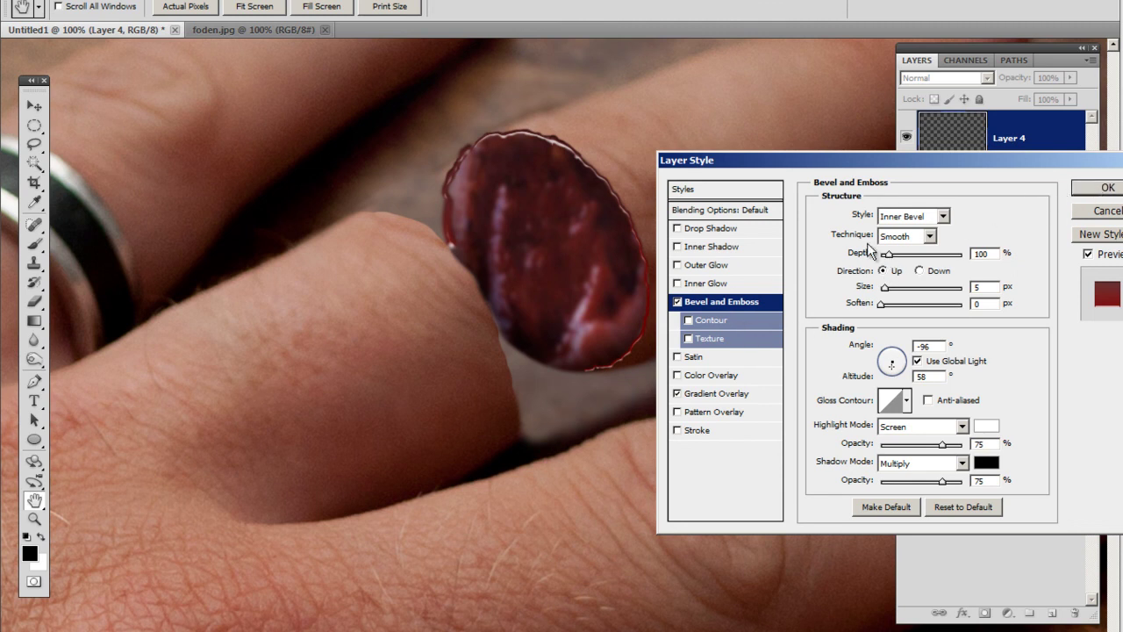
left_click(1101, 187)
left_click_drag(1020, 85, 990, 90)
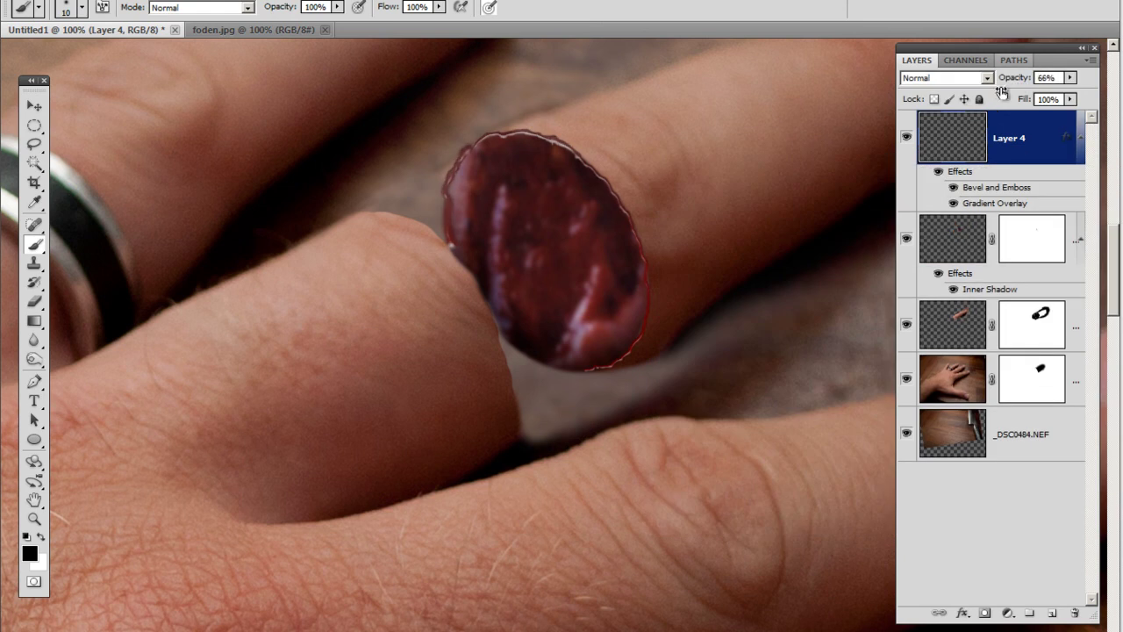
key("ctrl+minus")
key("ctrl+minus")
key("ctrl+minus")
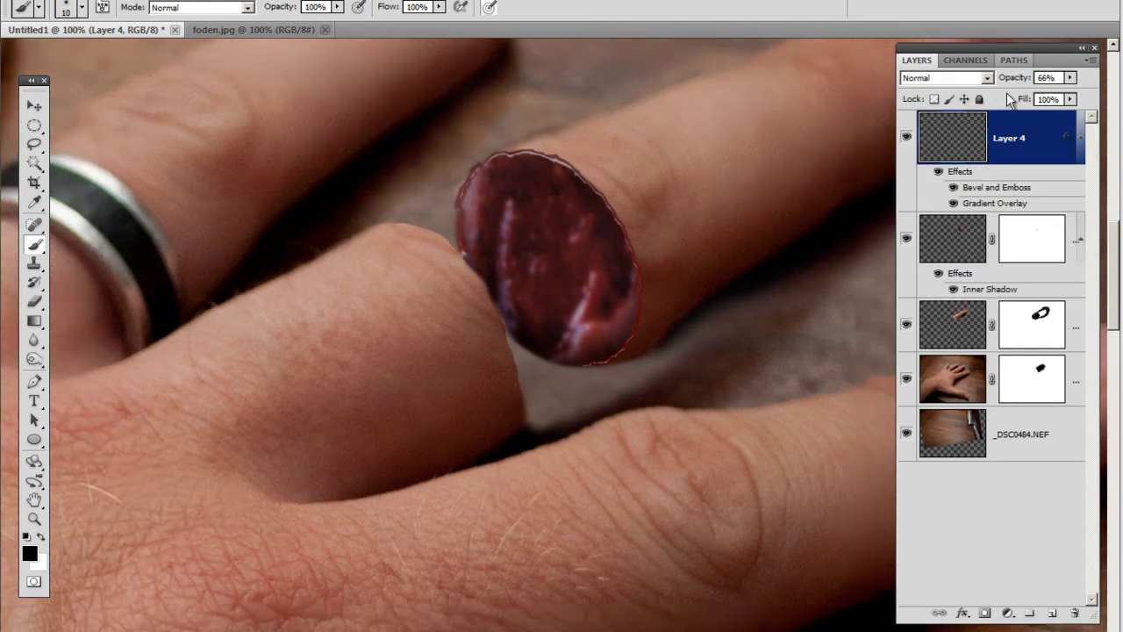
key("ctrl+minus")
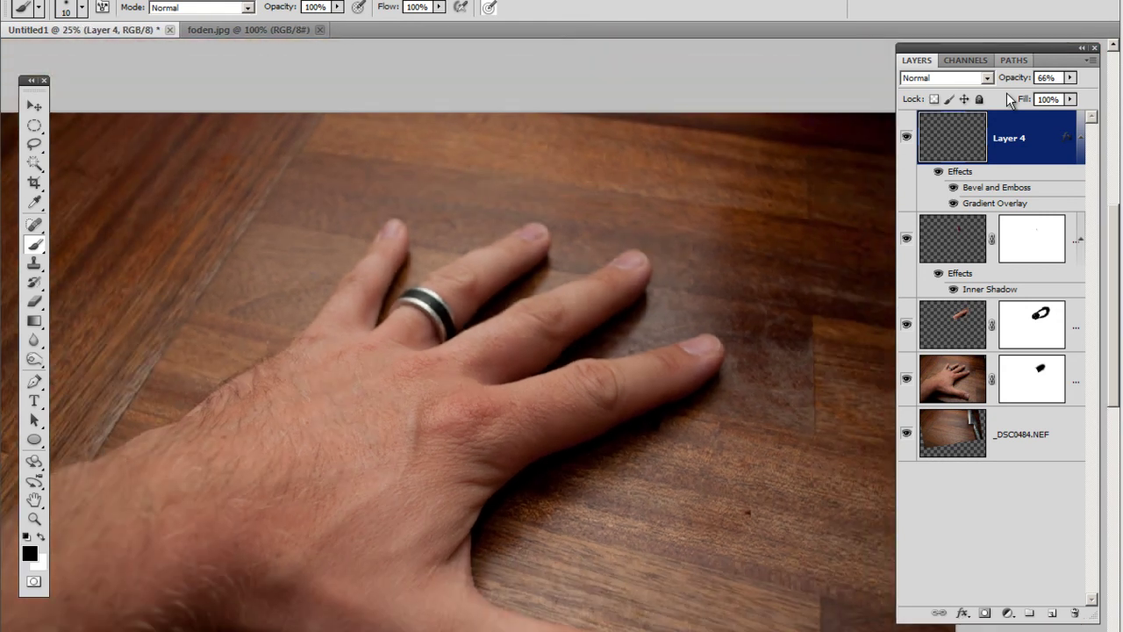
key("ctrl+plus")
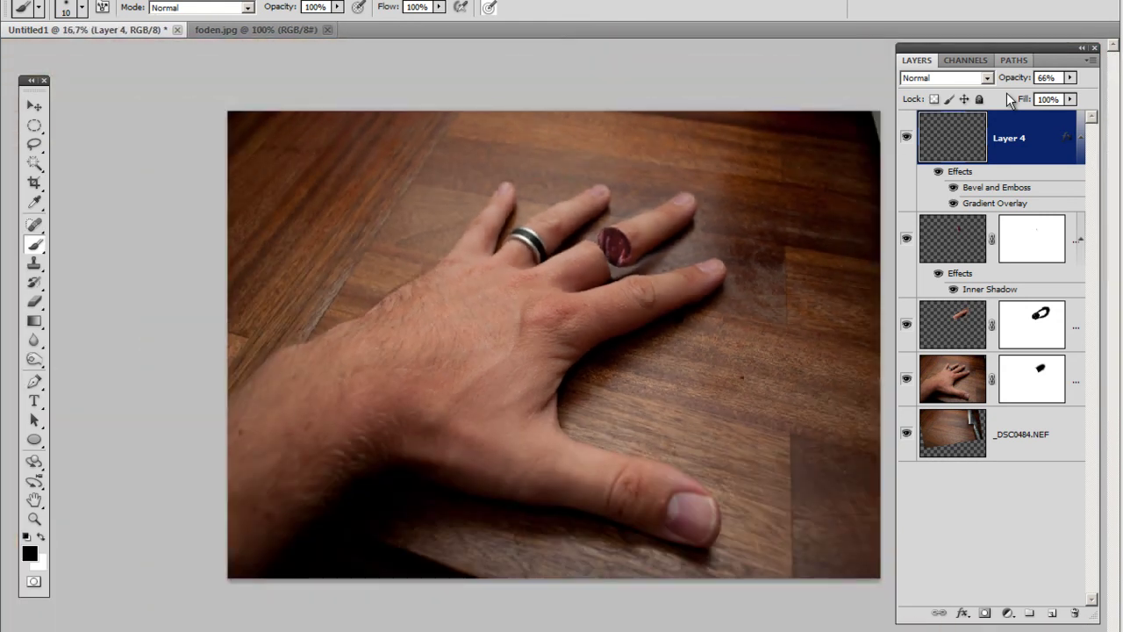
key("ctrl+plus")
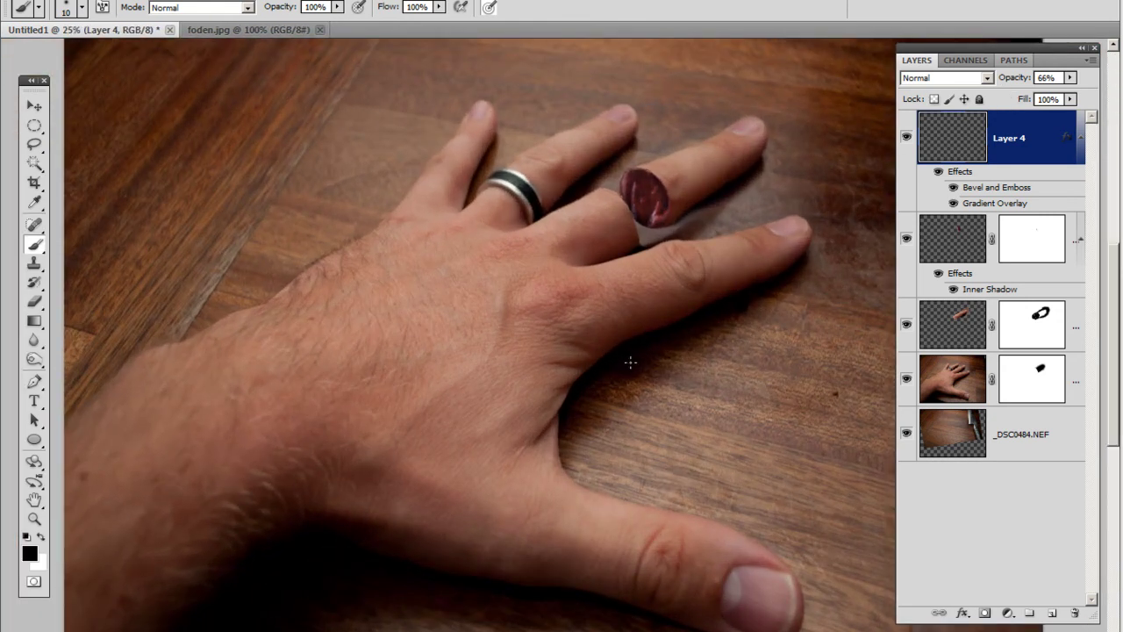